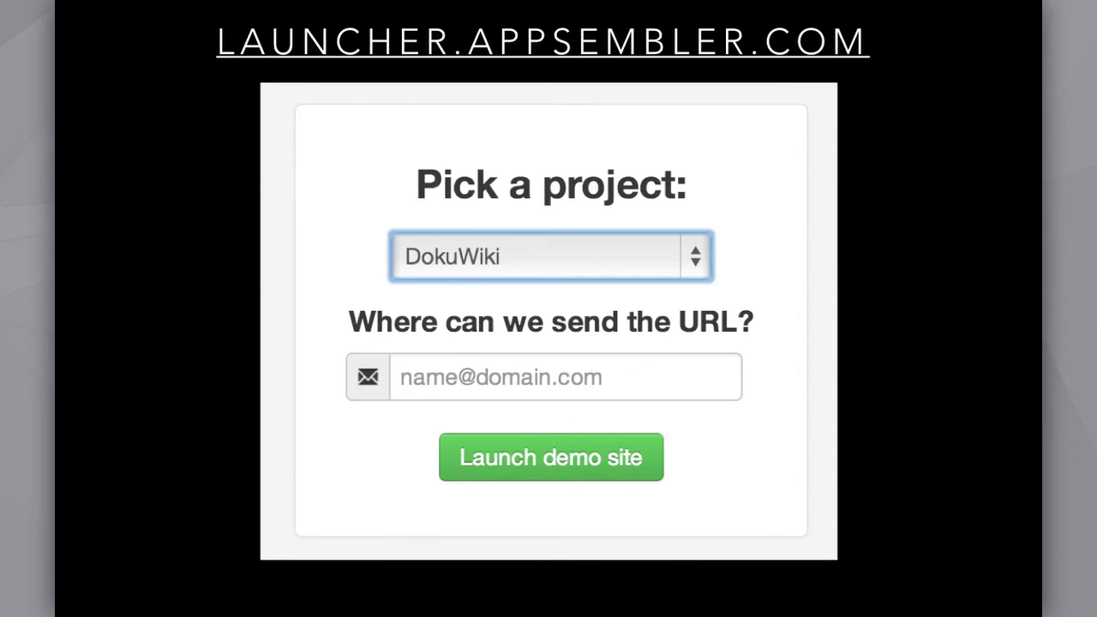
- Leave the slideshow, switch to Chrome and choose Etherpad as the project on the Appsembler launcher page
key("Escape")
key("super+Tab")
key("super+Tab")
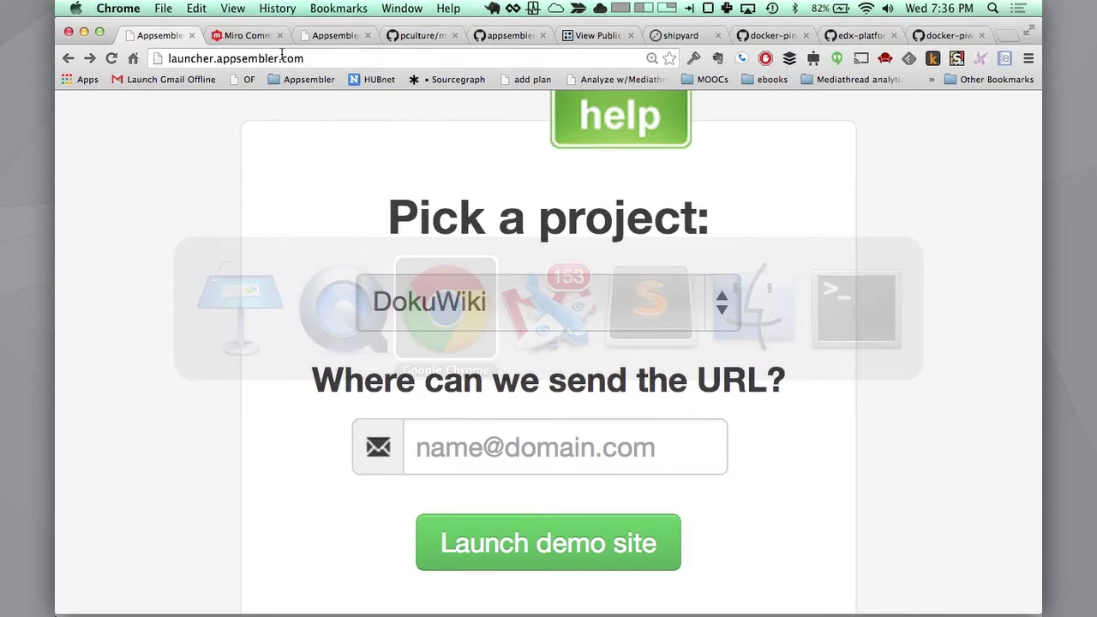
scroll(419, 208, "down", 1)
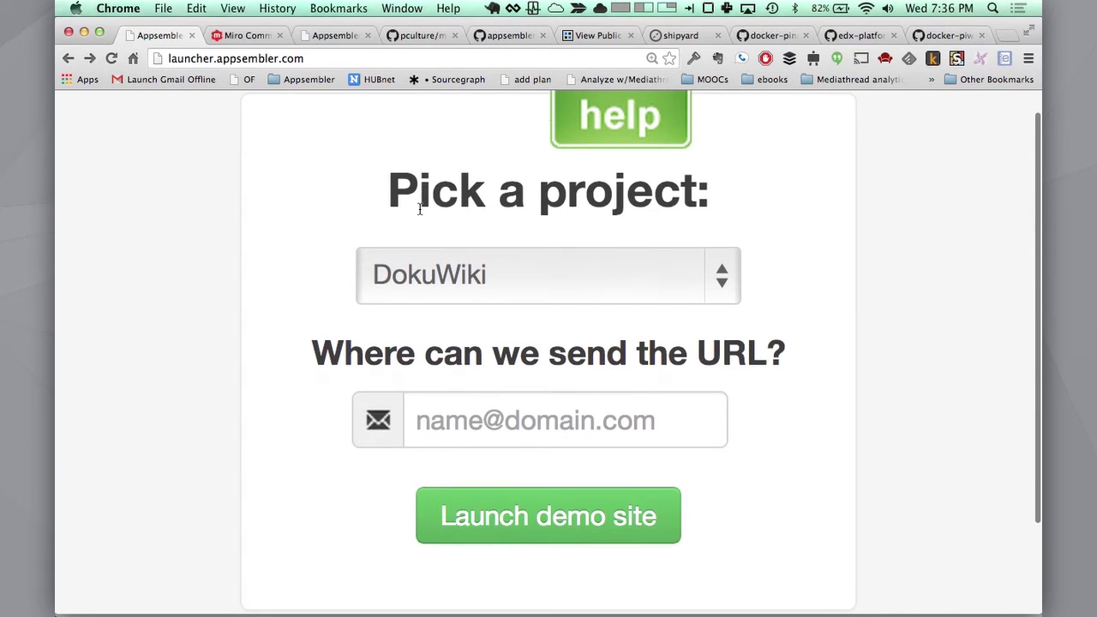
left_click(503, 290)
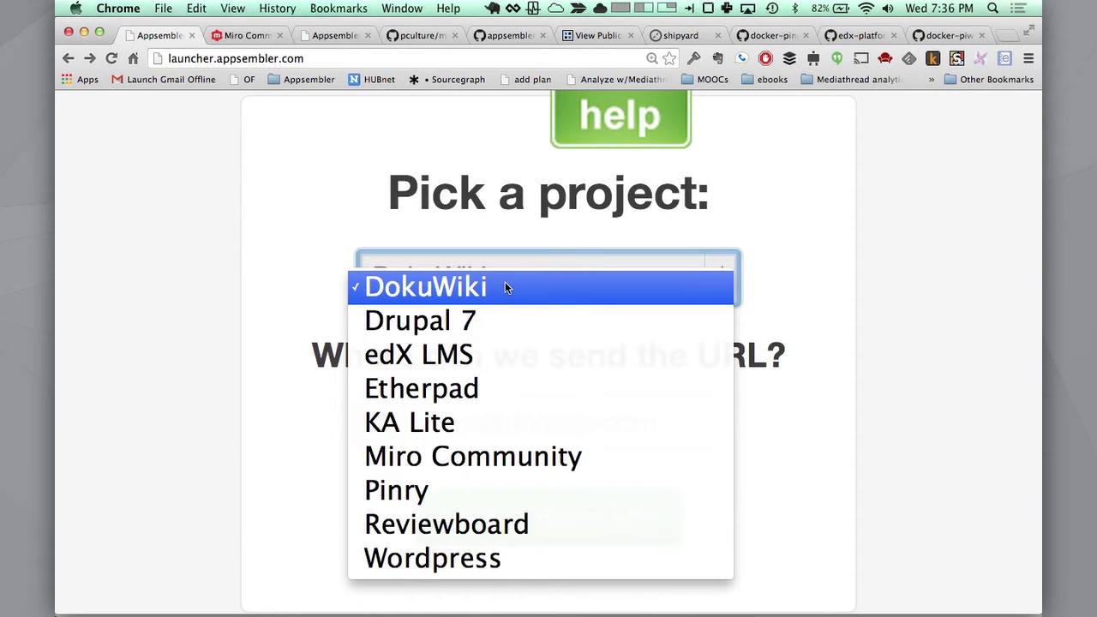
left_click(469, 391)
- Launch the Etherpad demo site with the recipient's e-mail address and open the deployed site's URL
left_click(481, 421)
type("m")
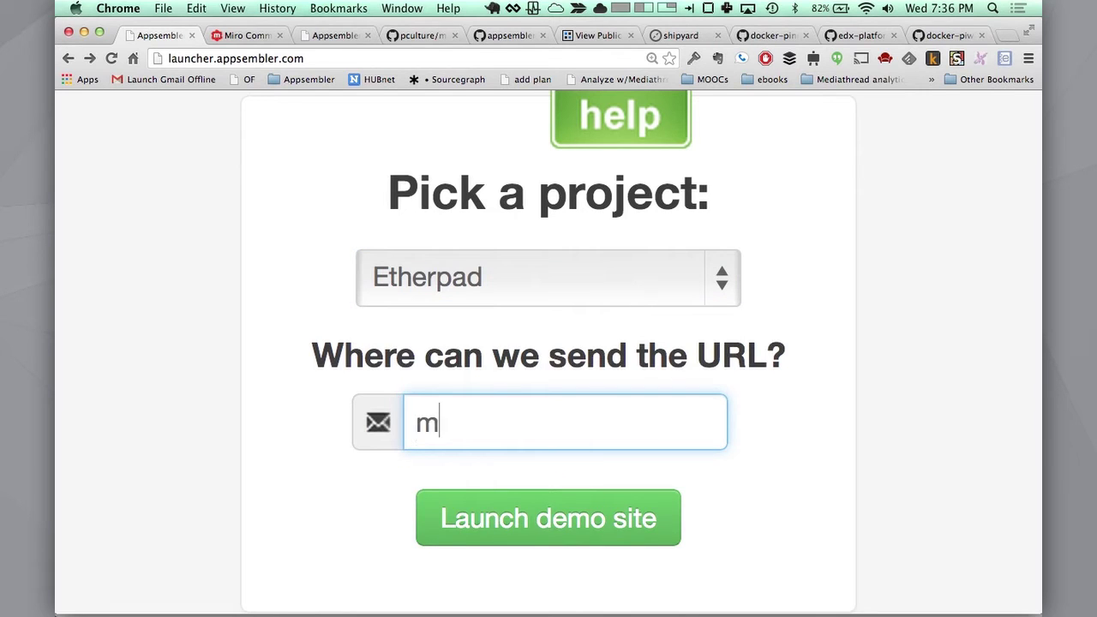
key("BackSpace")
type("natej")
key("Down")
key("Return")
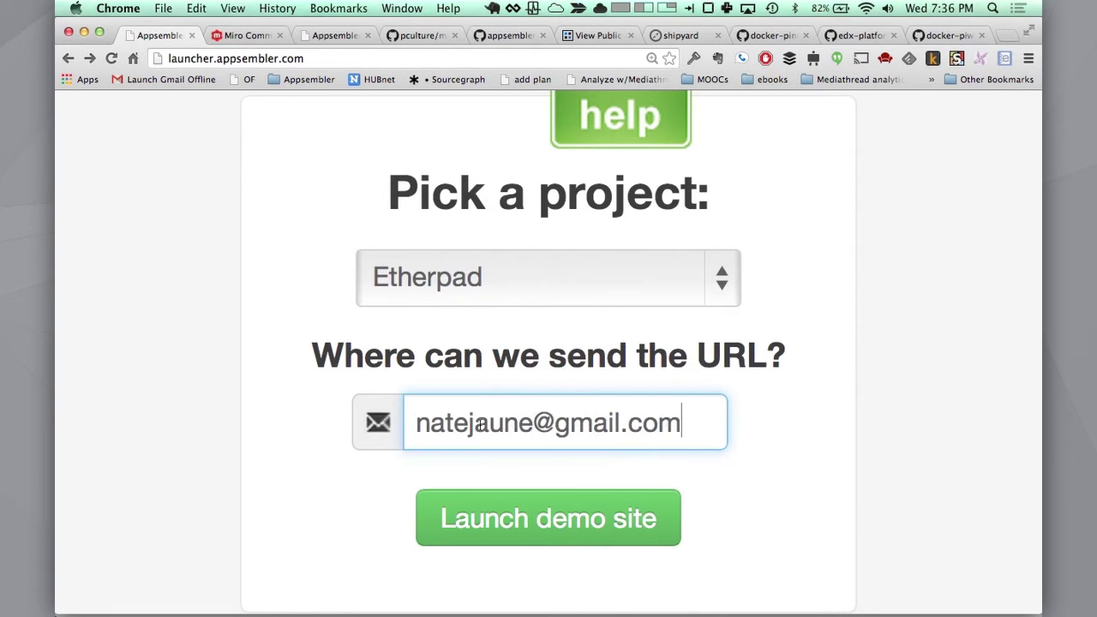
left_click(502, 521)
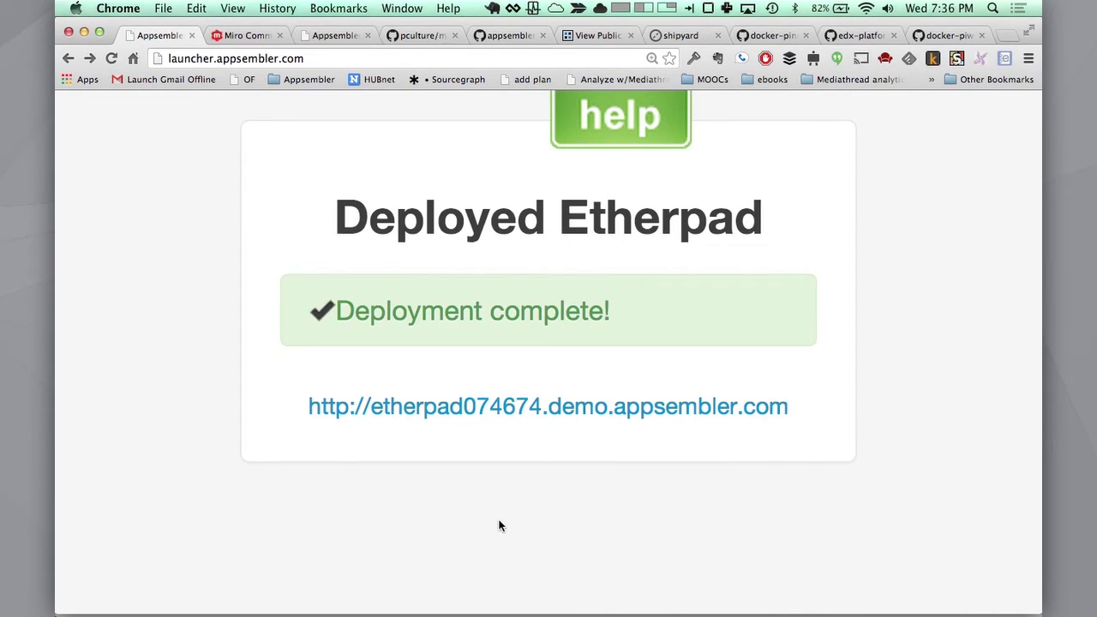
left_click(538, 410)
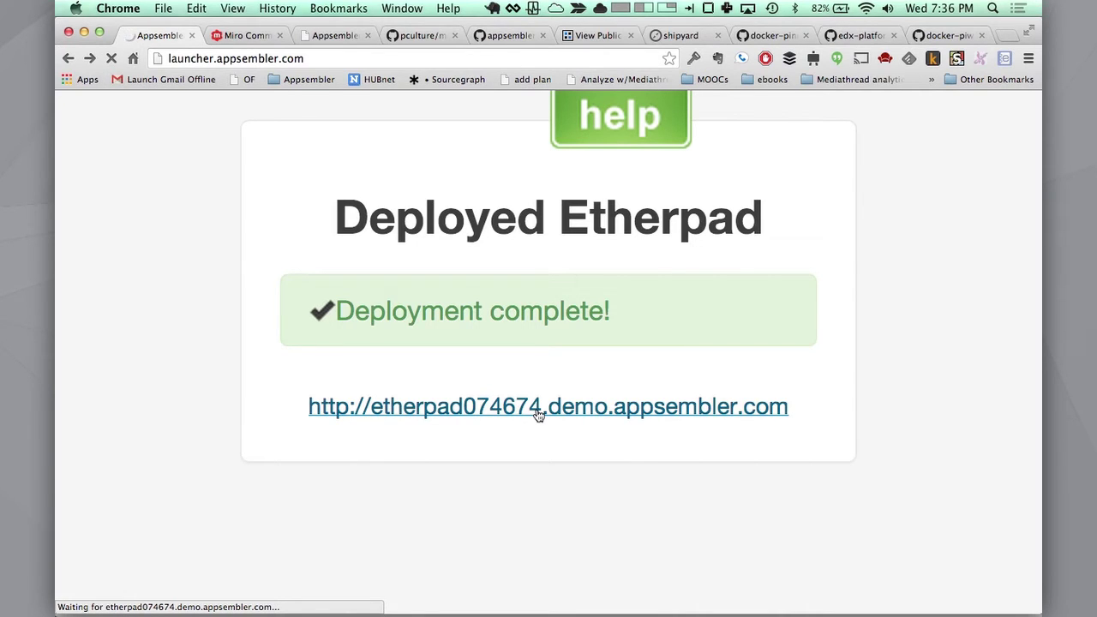
- Switch to Mailplane, refresh the inbox and read the newest "Deployment successful: Etherpad" e-mail
key("super+Tab")
key("super+Tab")
key("super+Tab")
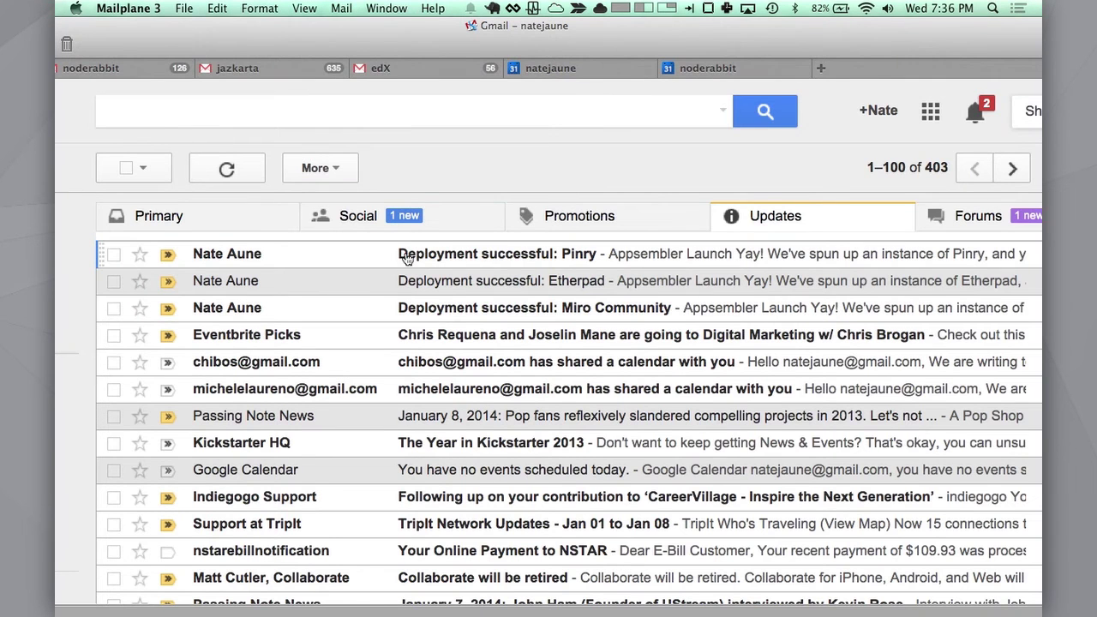
left_click(223, 168)
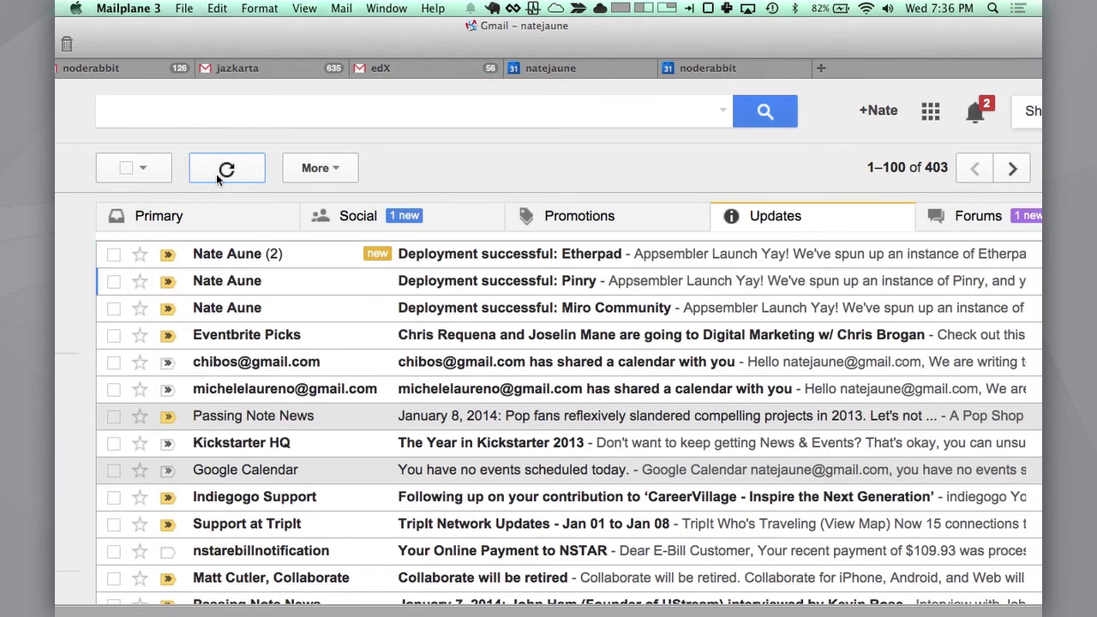
left_click(495, 257)
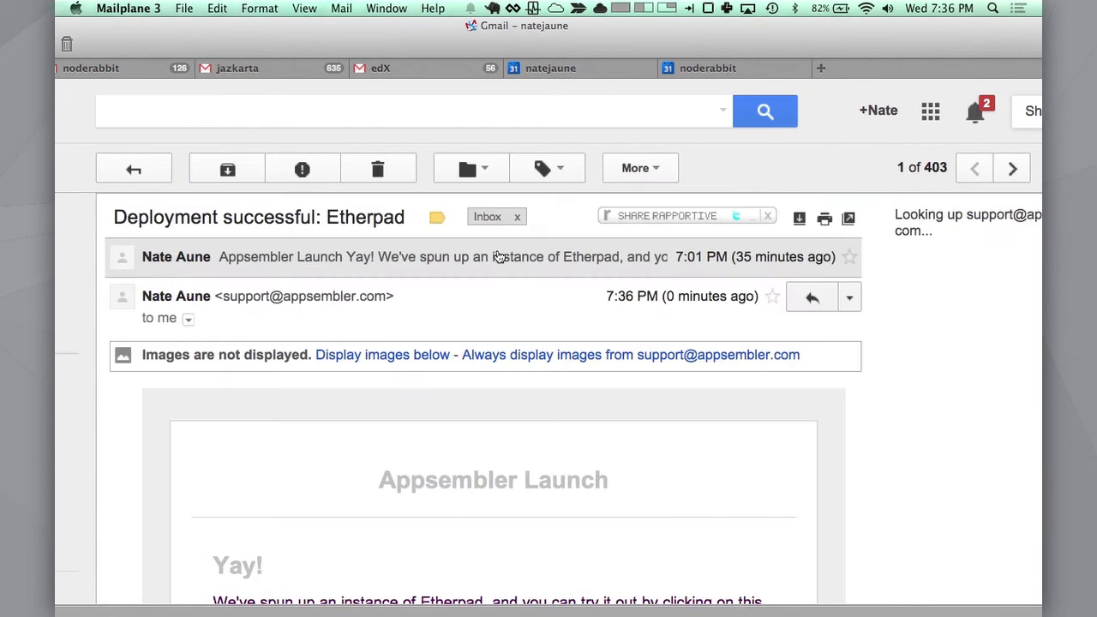
scroll(446, 502, "down", 5)
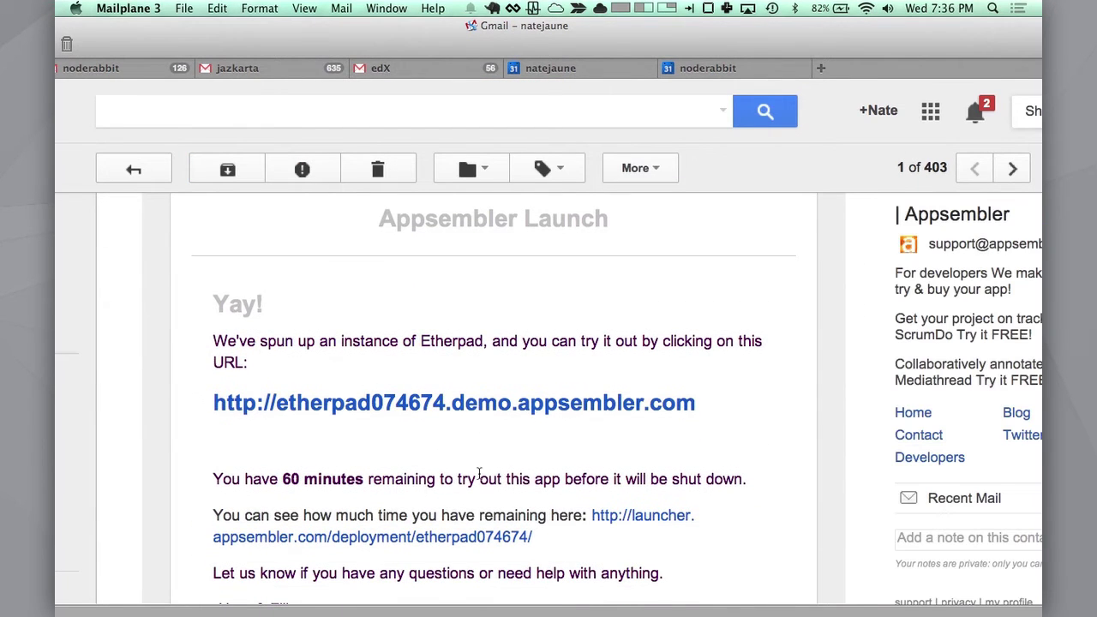
- Open the Etherpad deployment status page from the e-mail and check the remaining evaluation time
left_click(467, 538)
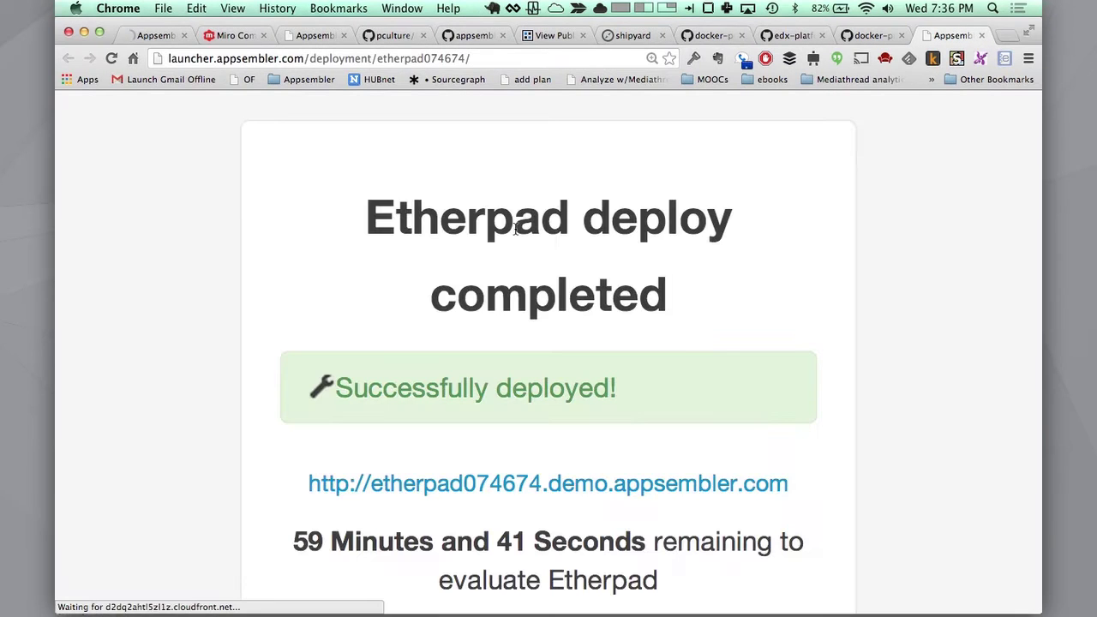
scroll(508, 274, "down", 3)
scroll(507, 276, "down", 1)
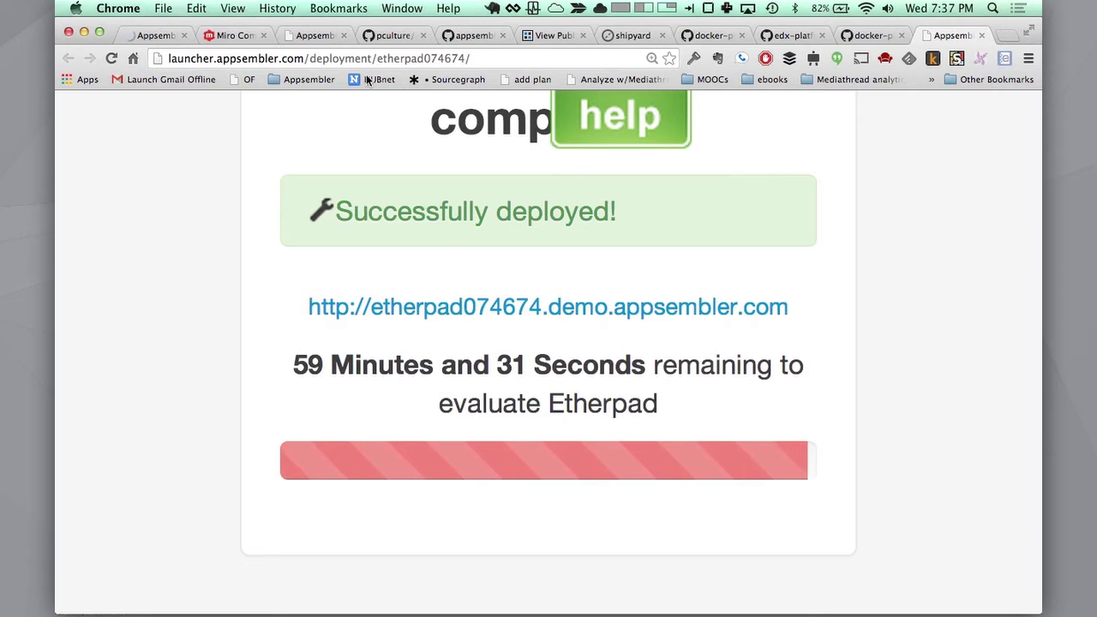
- Return to the deployed Etherpad demo site and create a pad named "dasdsf"
left_click(293, 38)
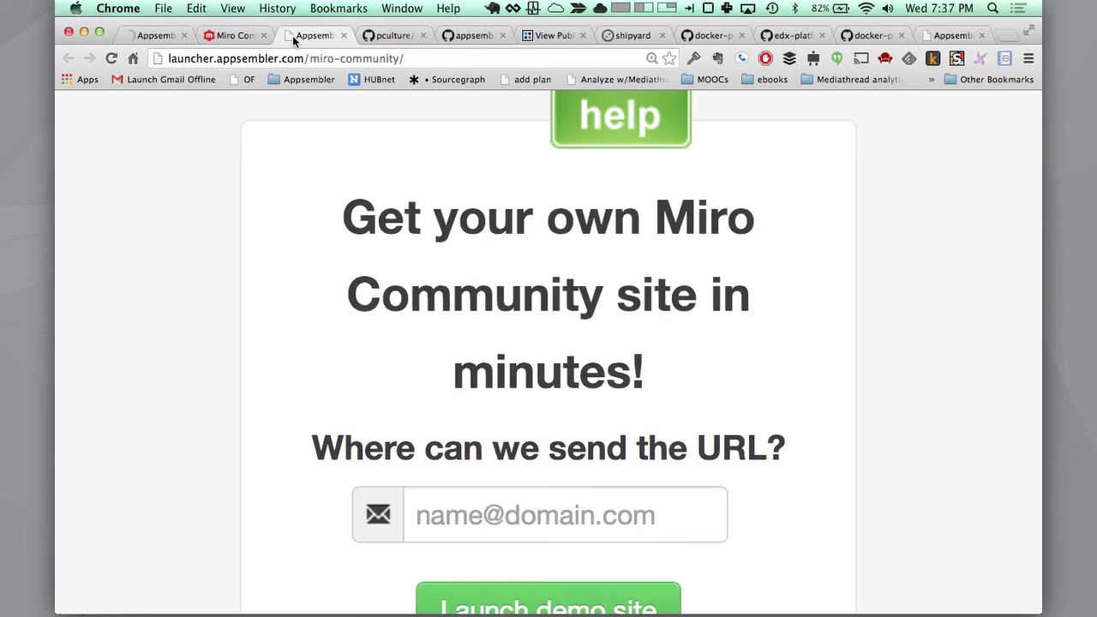
left_click(157, 36)
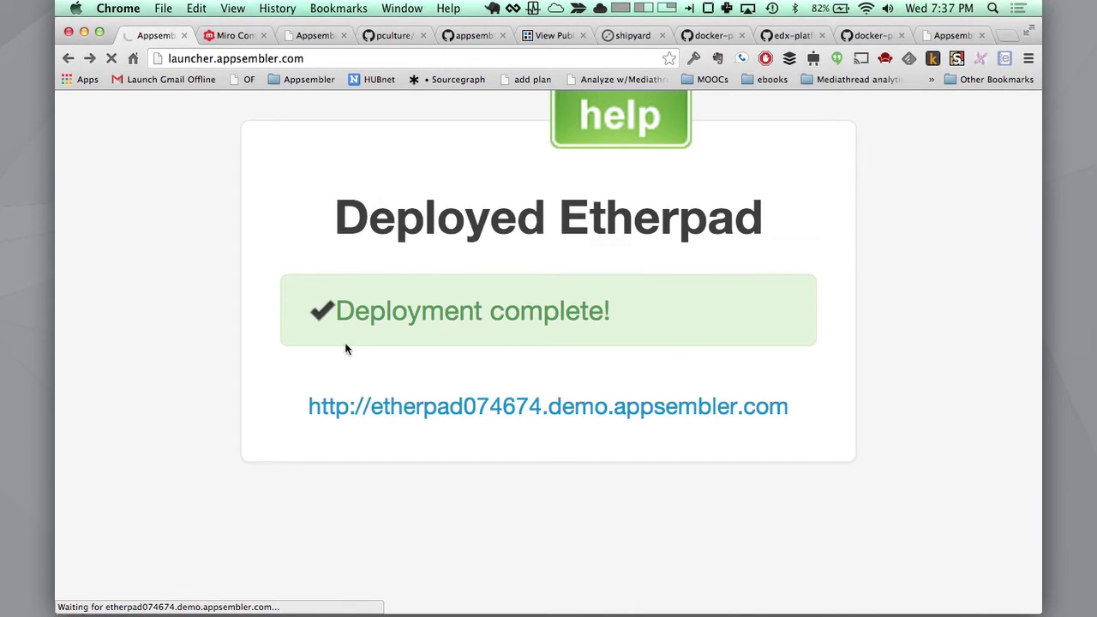
left_click(365, 405)
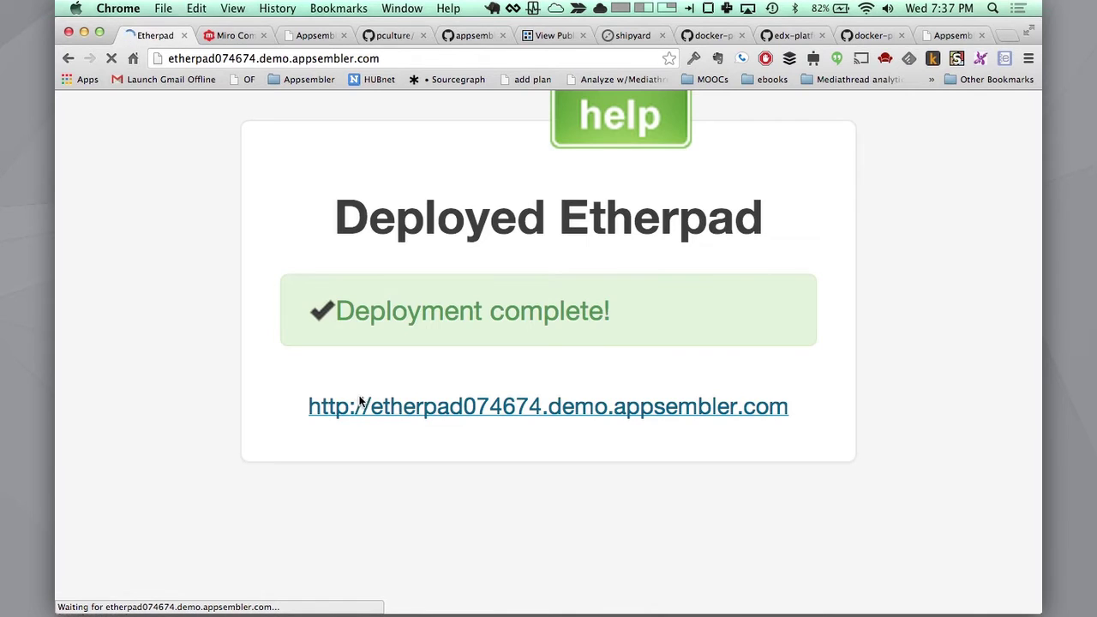
type("dasdsf")
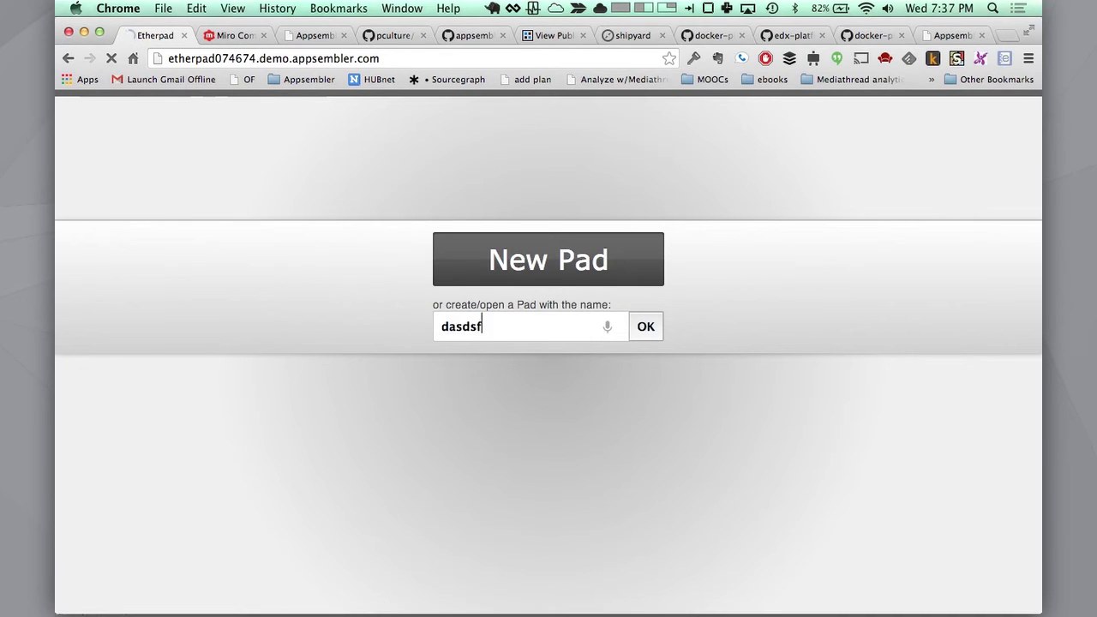
key("Return")
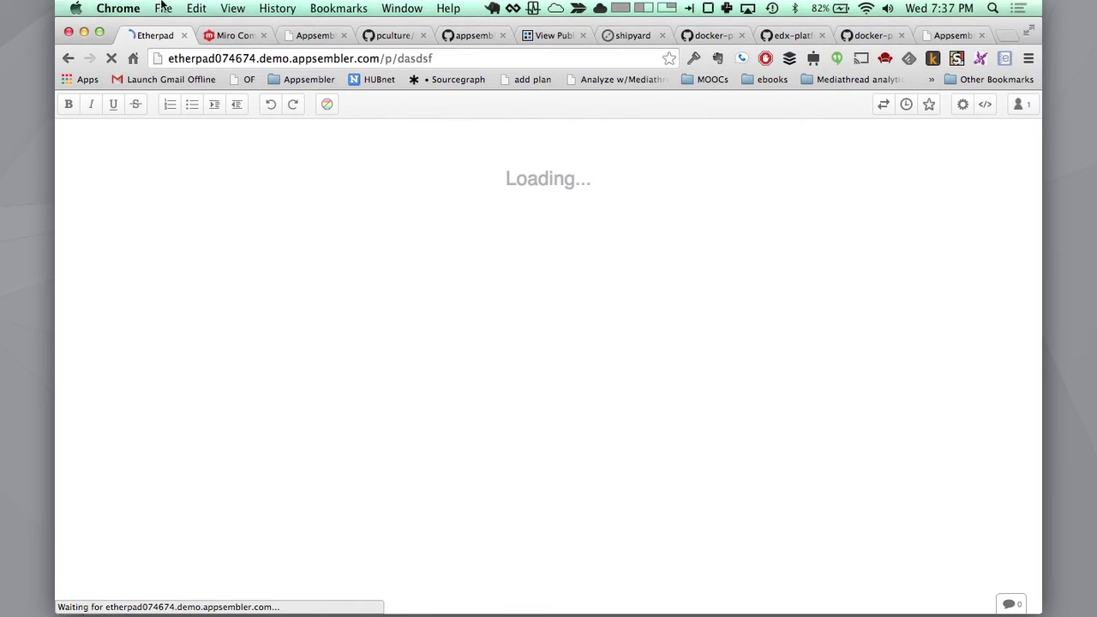
- Look over the Miro Community website and view the README of its open-source GitHub repository
left_click(220, 38)
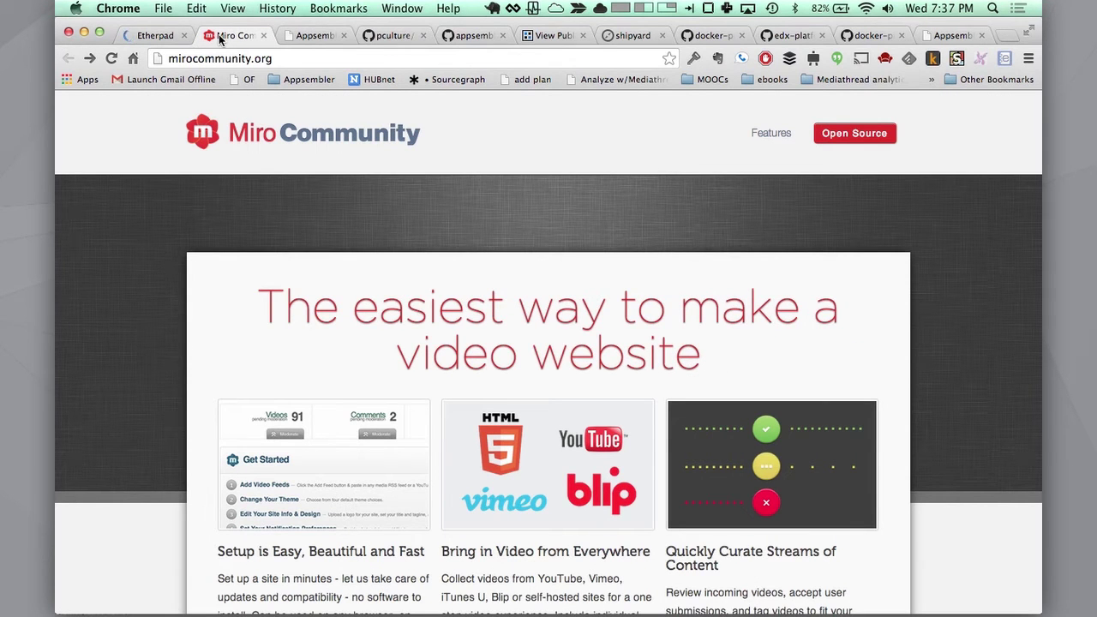
scroll(622, 338, "down", 10)
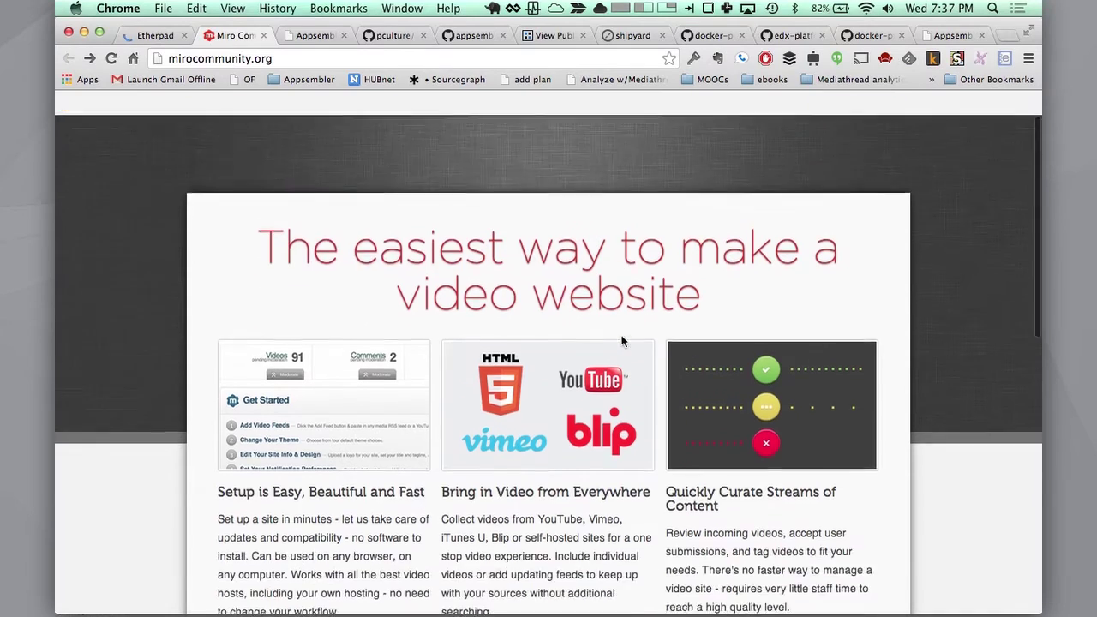
scroll(625, 342, "up", 10)
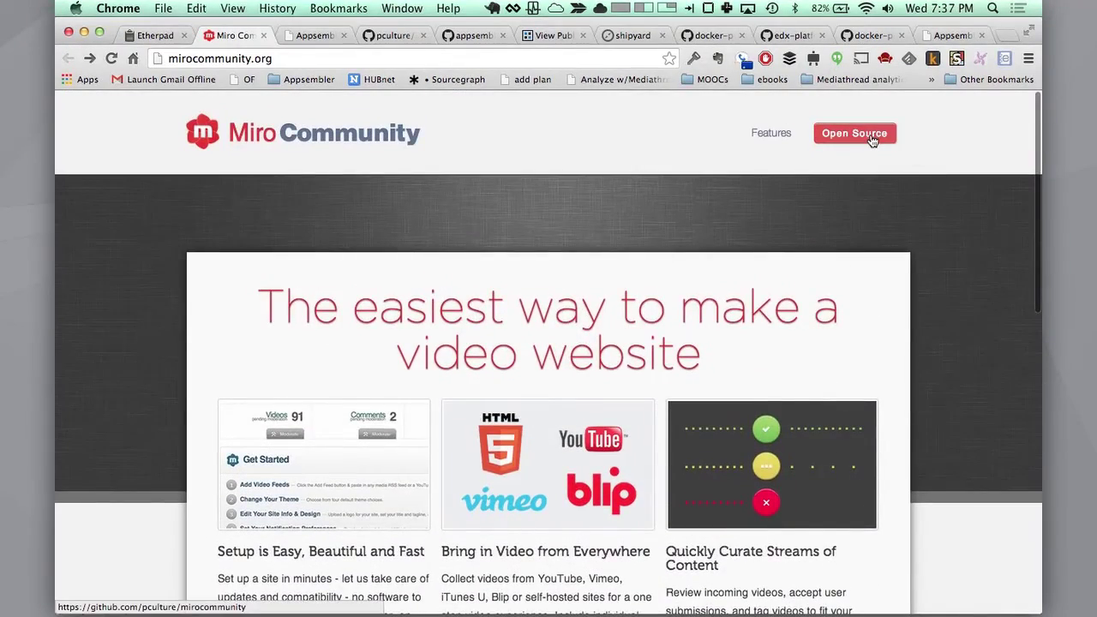
left_click(872, 142)
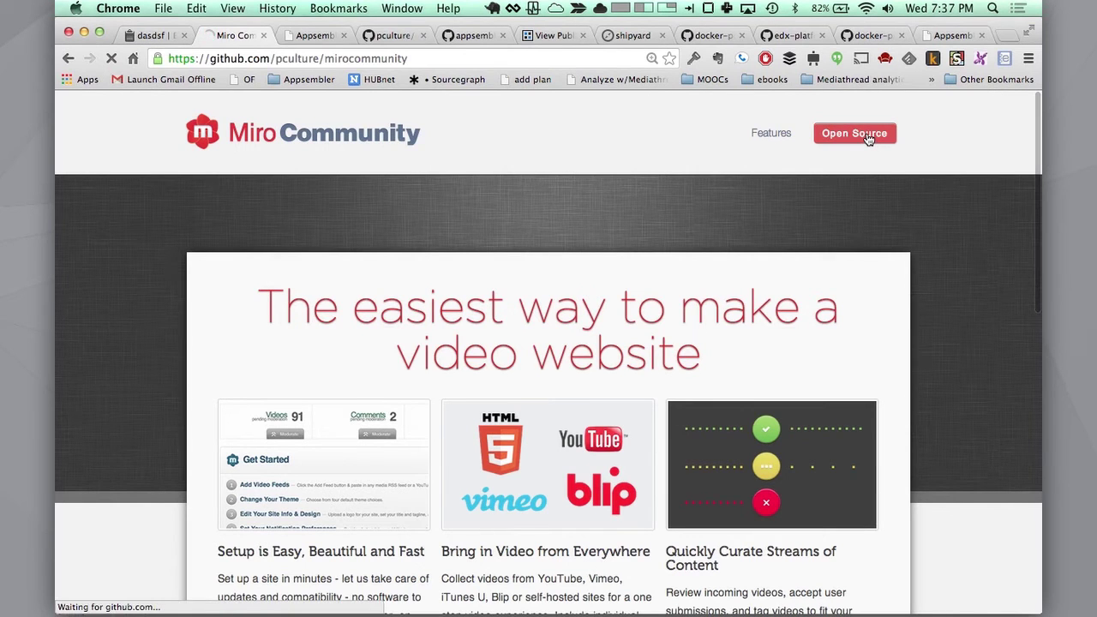
scroll(395, 442, "down", 15)
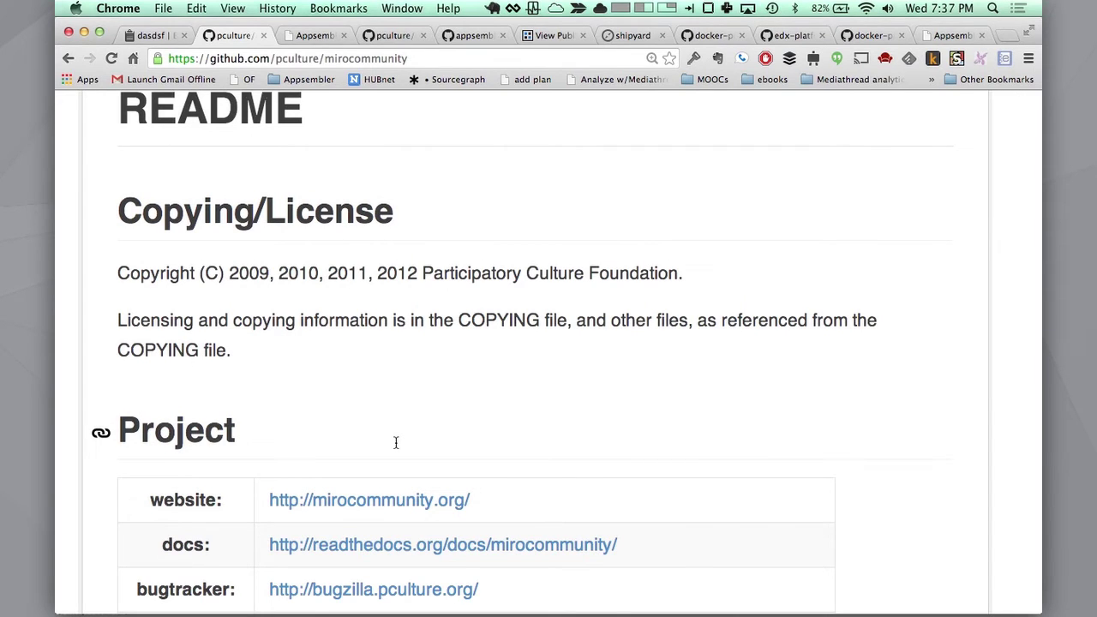
- Launch a Miro Community demo site from its launcher page using the recipient's e-mail address
left_click(319, 36)
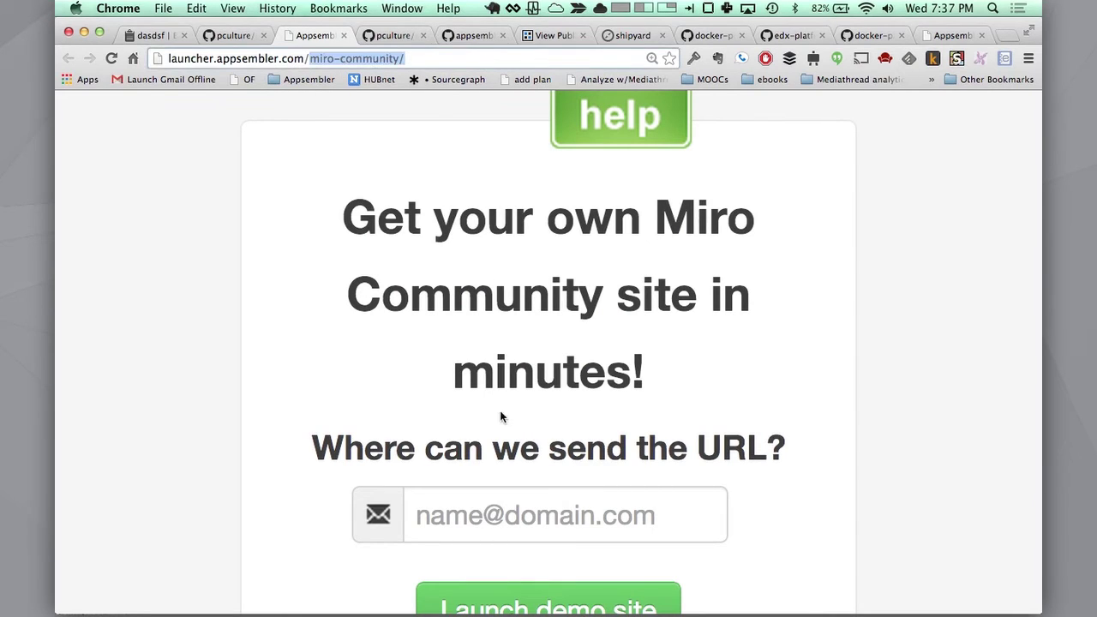
left_click(494, 511)
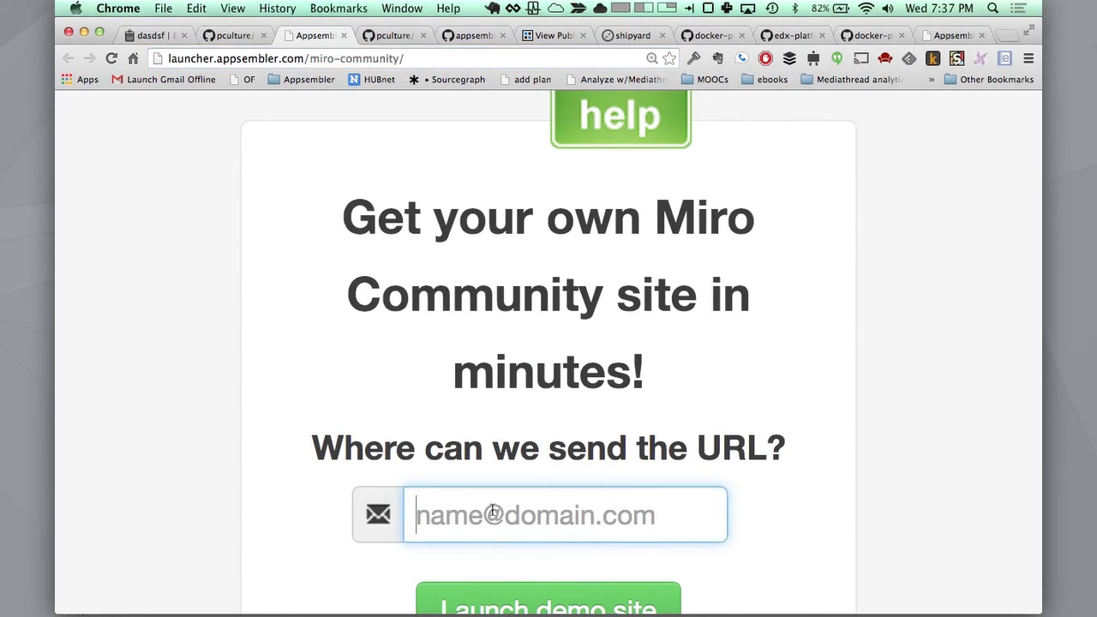
type("natej")
key("Return")
left_click(490, 591)
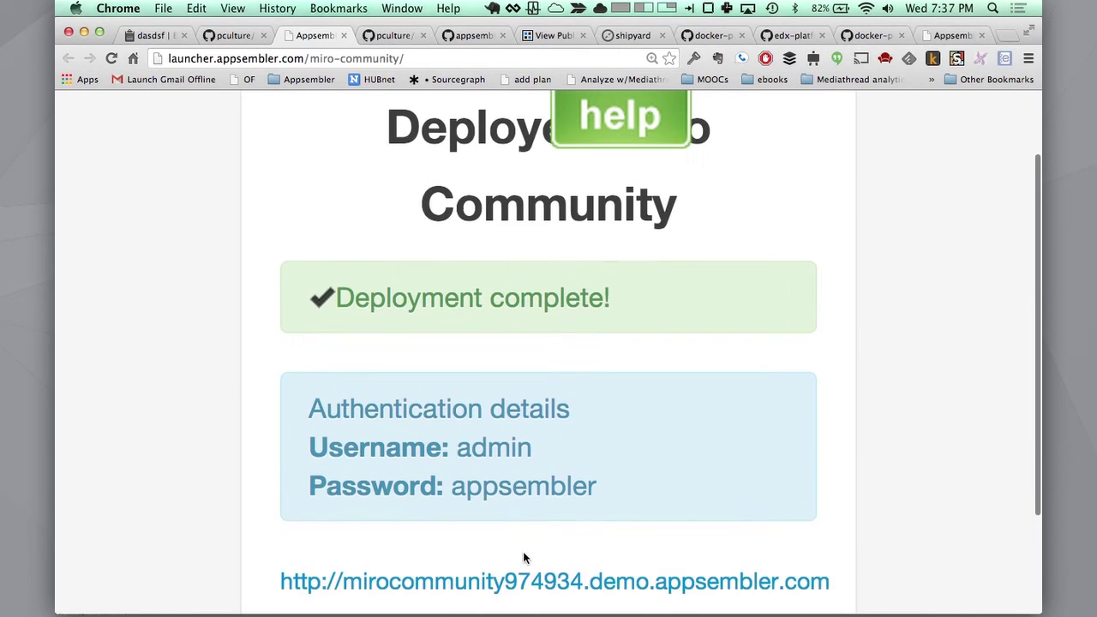
scroll(525, 558, "down", 3)
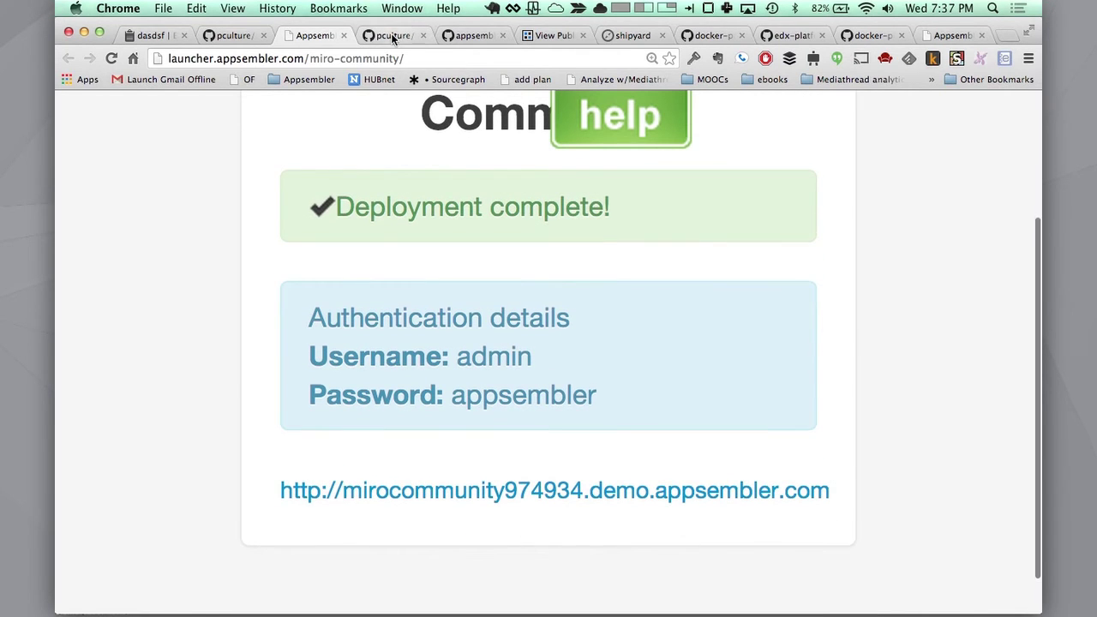
- View the pculture/mirocommunity repository and open the Dockerfile on the docker branch of the appsembler fork
left_click(393, 35)
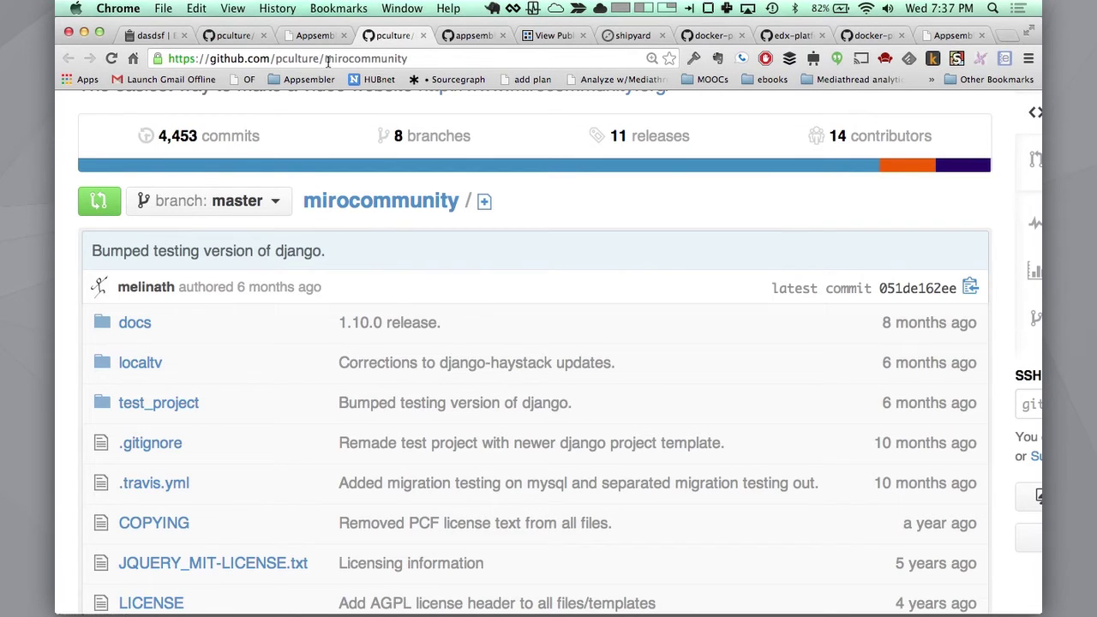
scroll(337, 223, "up", 1)
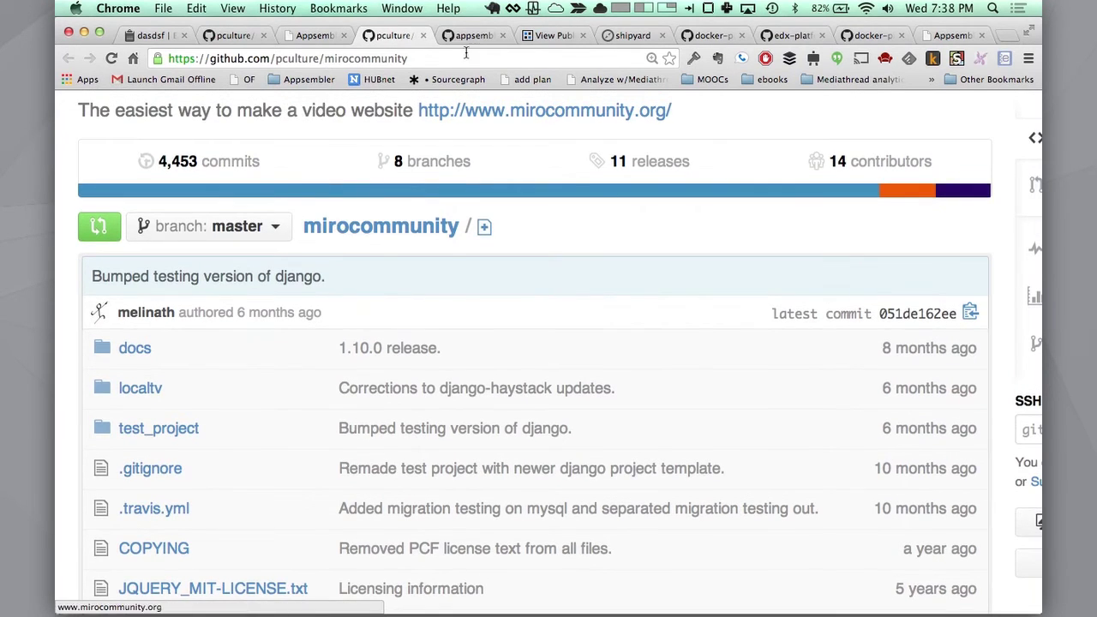
left_click(473, 35)
scroll(463, 372, "down", 3)
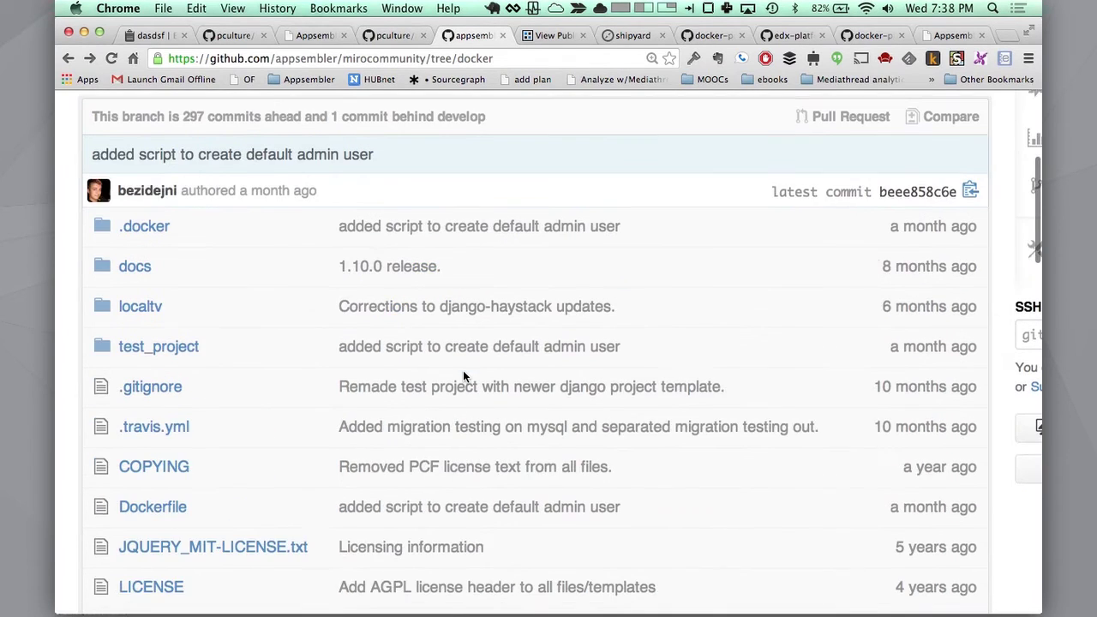
left_click(137, 500)
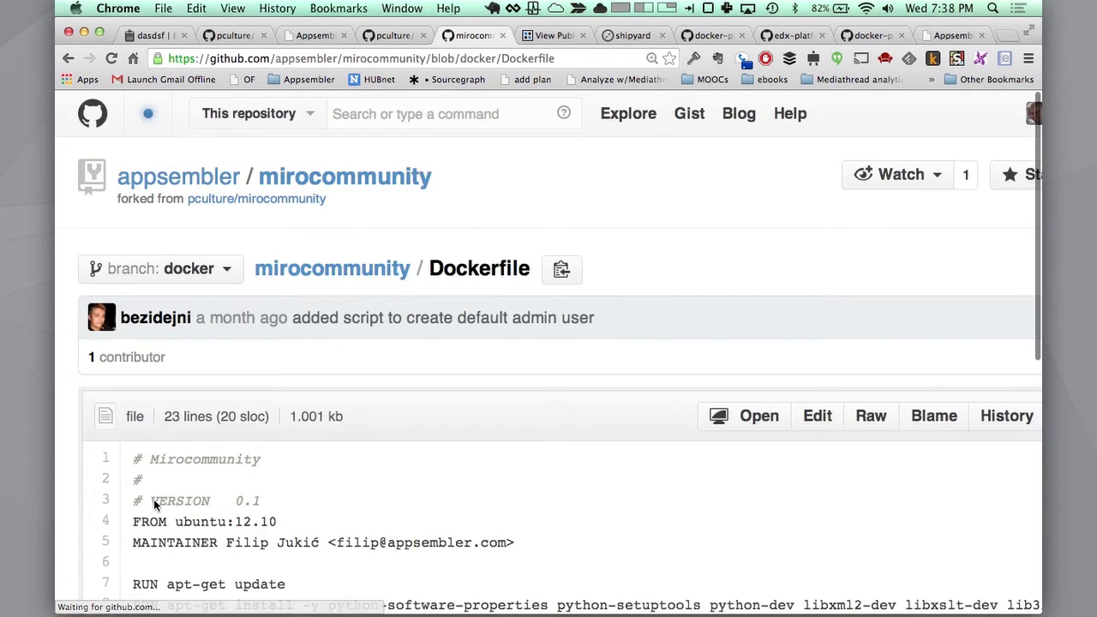
- Examine the Miro Community Dockerfile, highlighting the RUN and ADD instructions on lines 7 to 19 and the EXPOSE 80 line
scroll(153, 498, "down", 5)
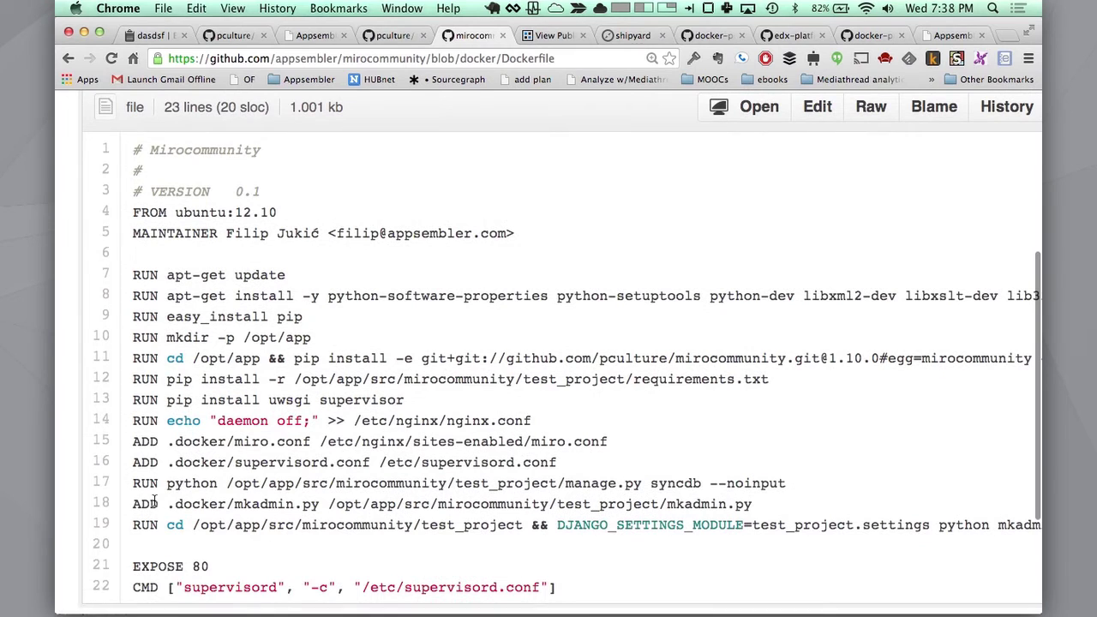
scroll(154, 499, "down", 2)
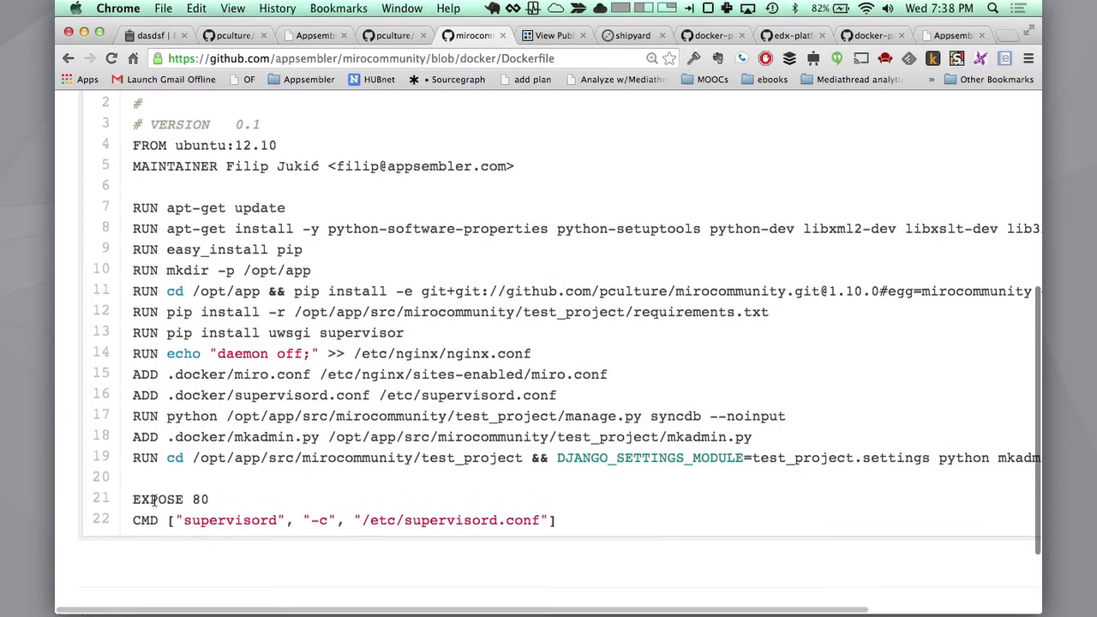
left_click_drag(169, 478, 133, 212)
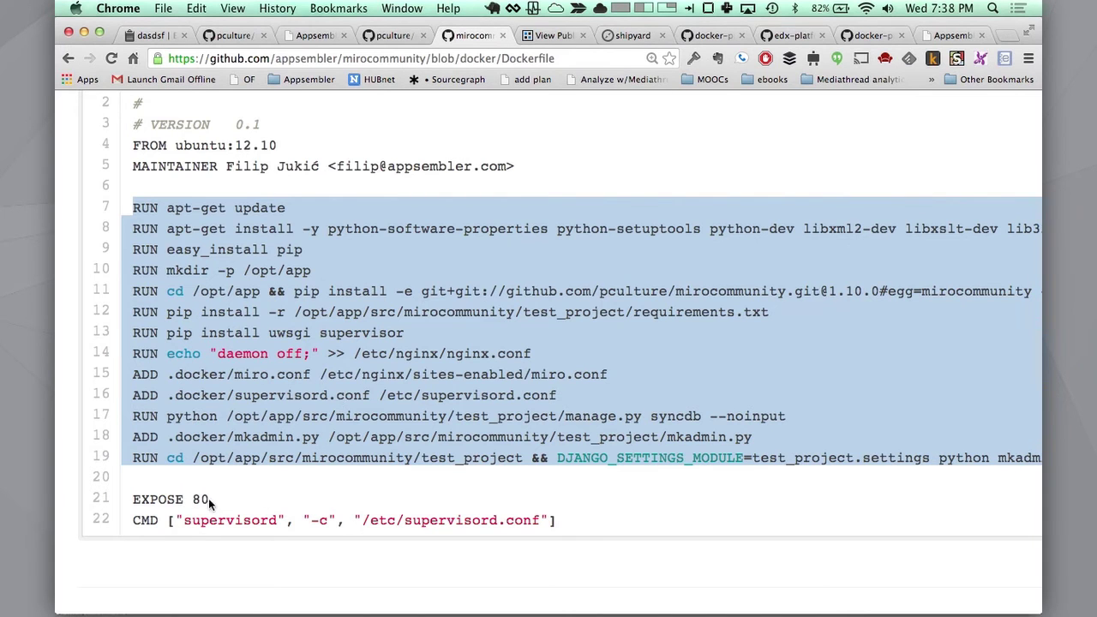
left_click_drag(211, 500, 139, 499)
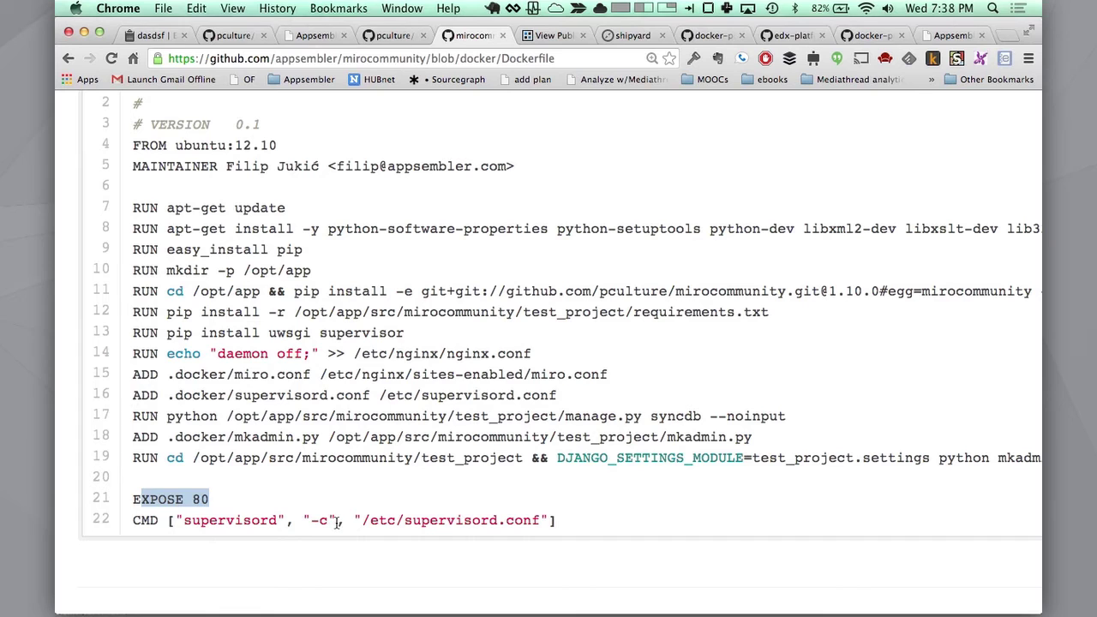
- Look through the appsembler account's repositories on the Docker index, from edx-devel to mezzanine
left_click(568, 36)
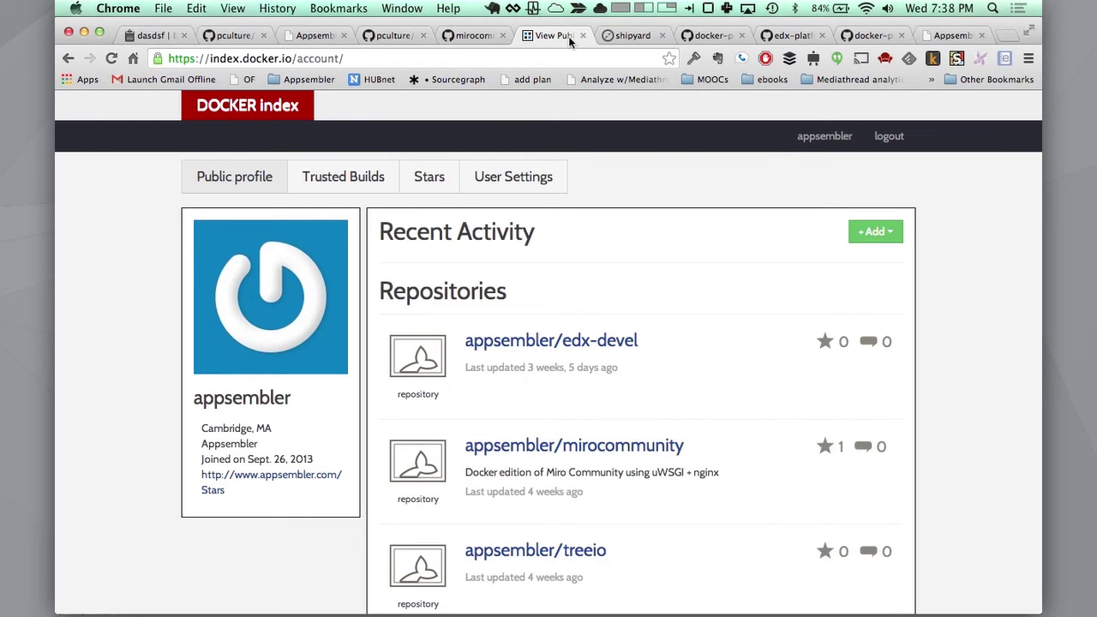
scroll(719, 270, "down", 5)
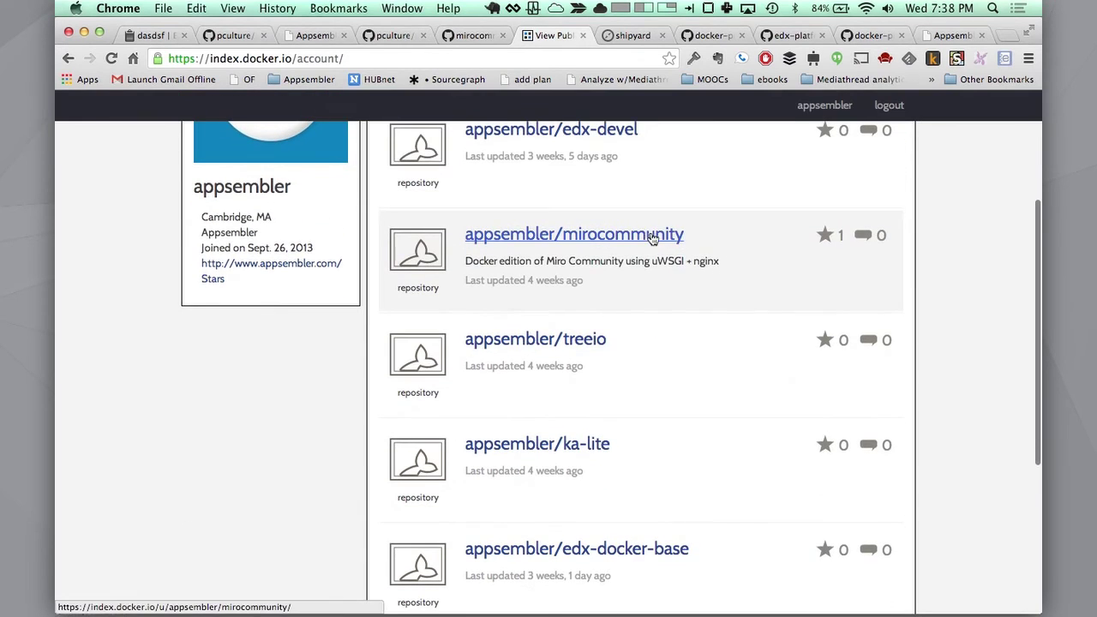
scroll(705, 241, "down", 3)
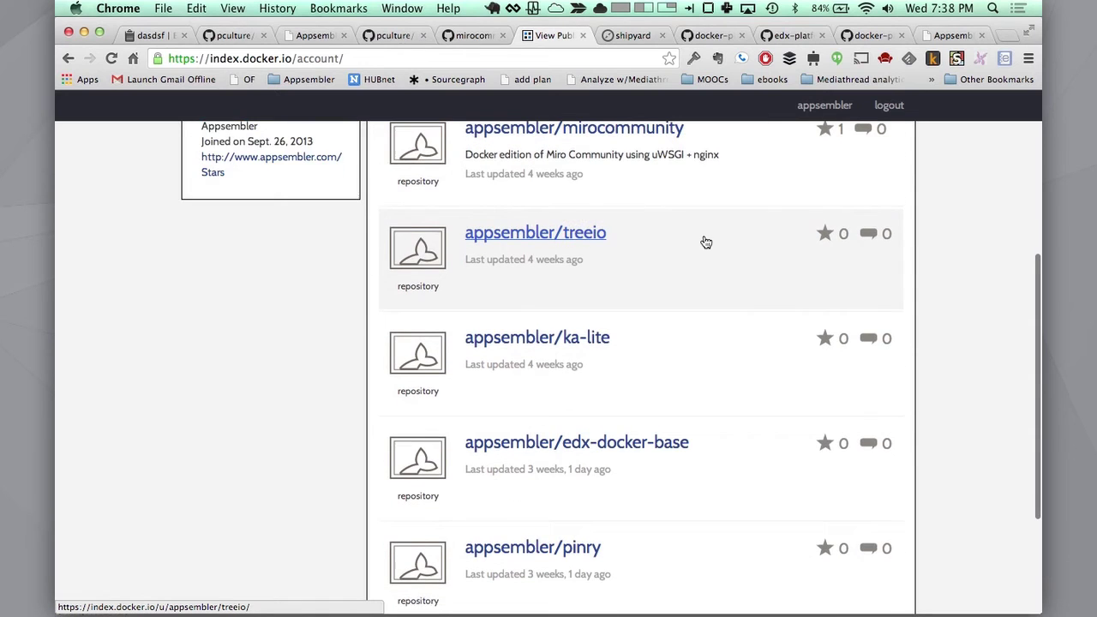
scroll(705, 241, "down", 4)
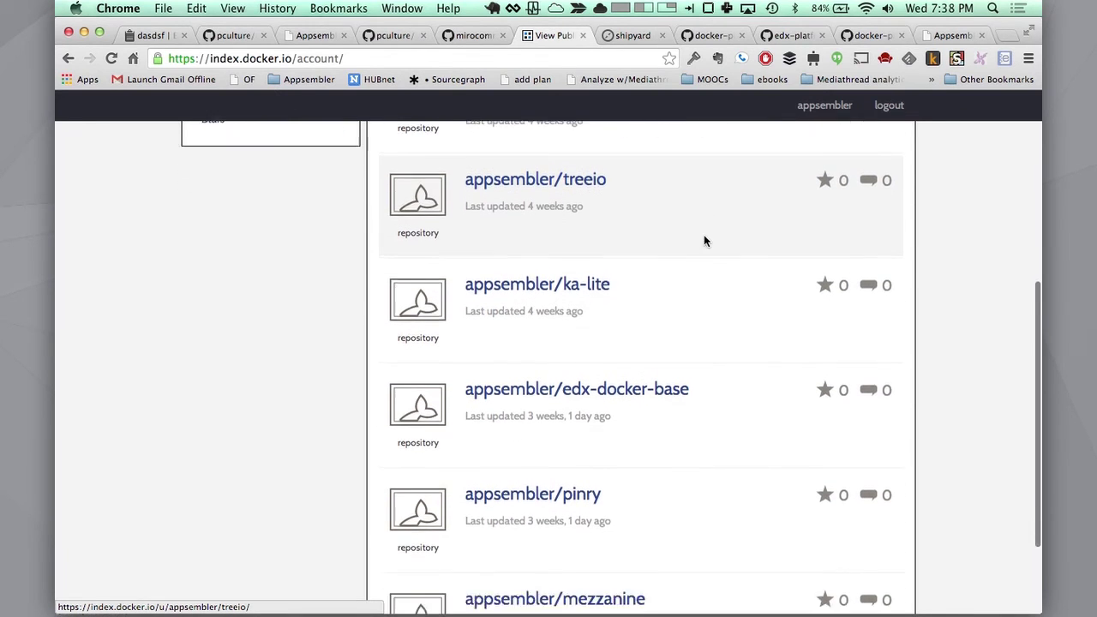
scroll(703, 241, "up", 8)
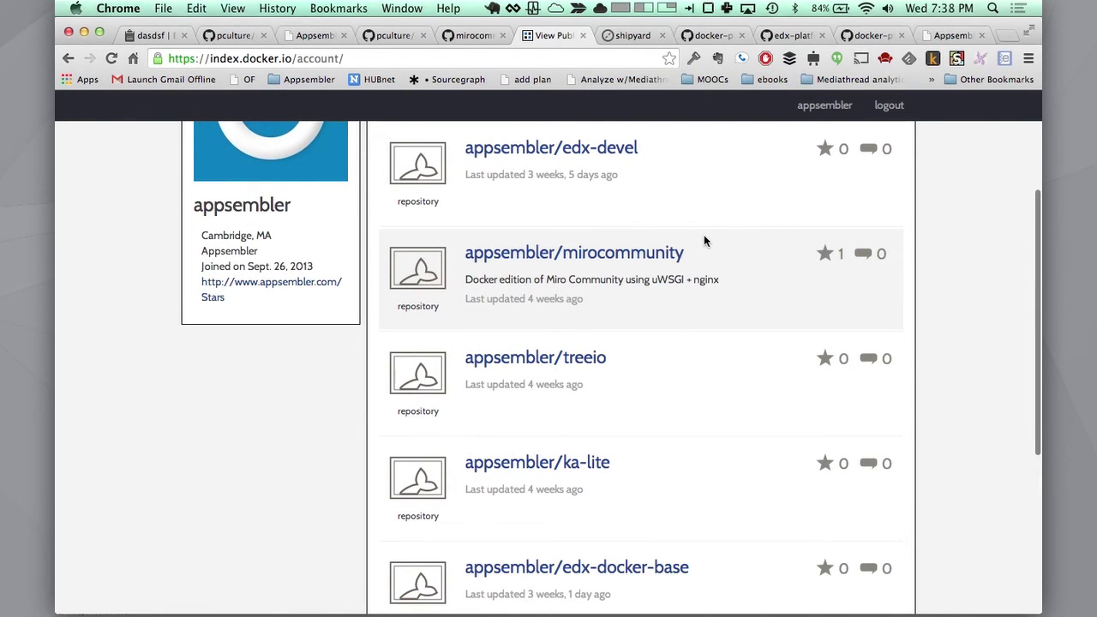
- Refresh the Shipyard containers list and highlight the rows of the launched demo containers
left_click(637, 34)
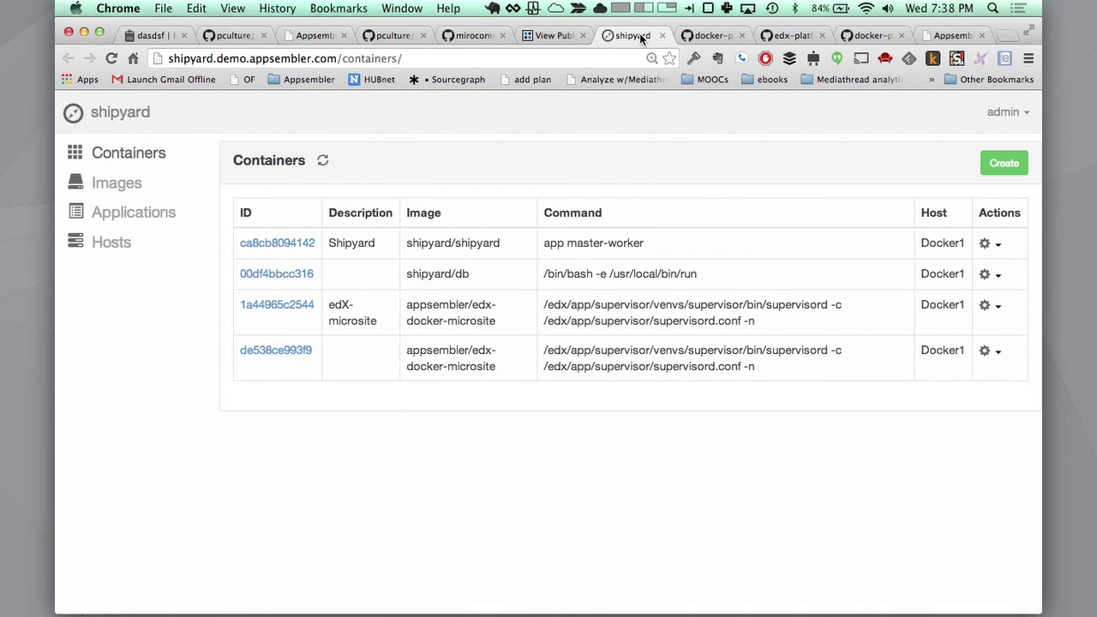
left_click(324, 162)
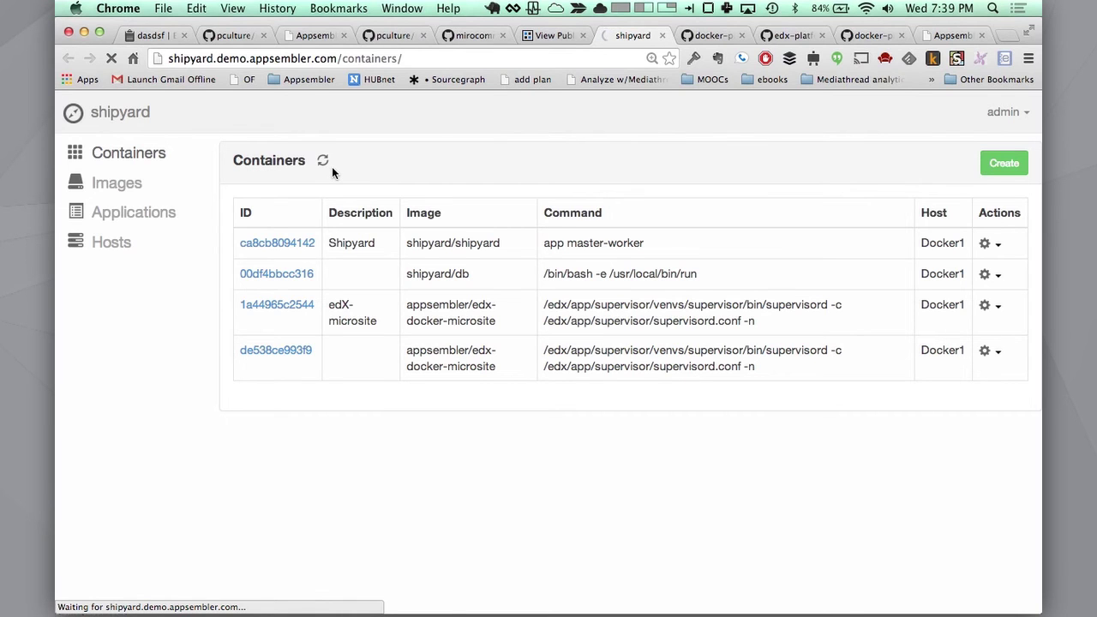
scroll(416, 487, "down", 2)
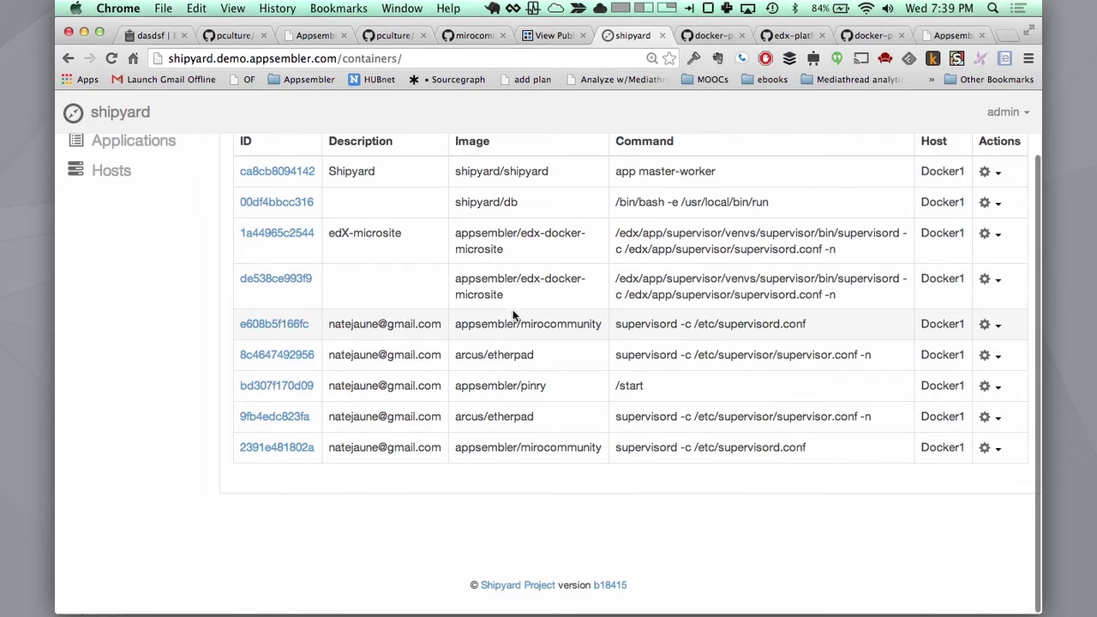
left_click_drag(327, 320, 492, 430)
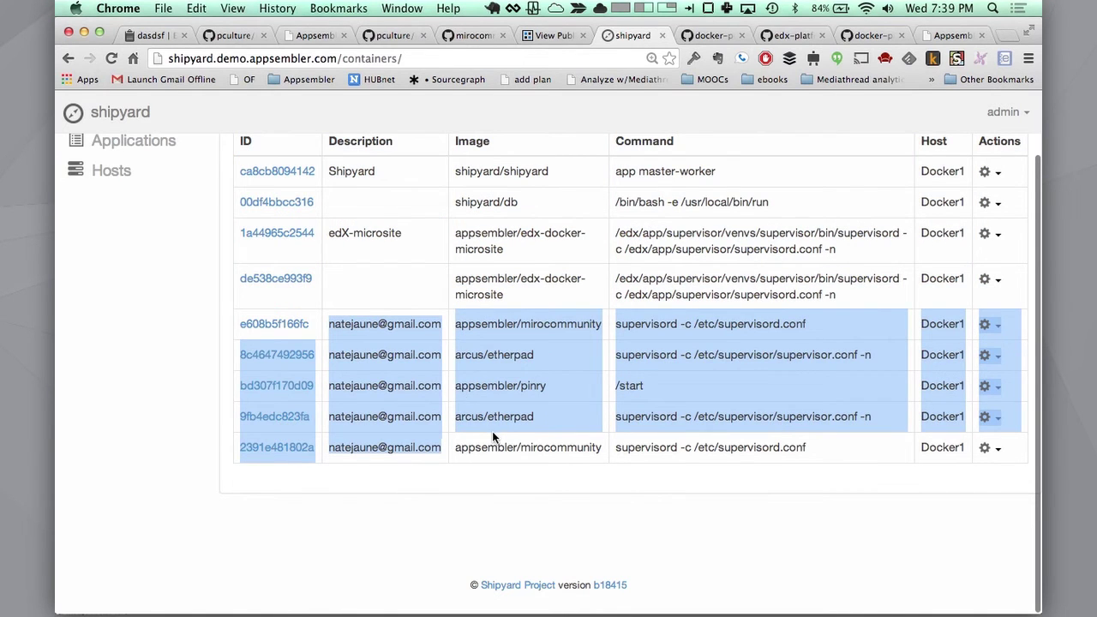
scroll(179, 195, "up", 2)
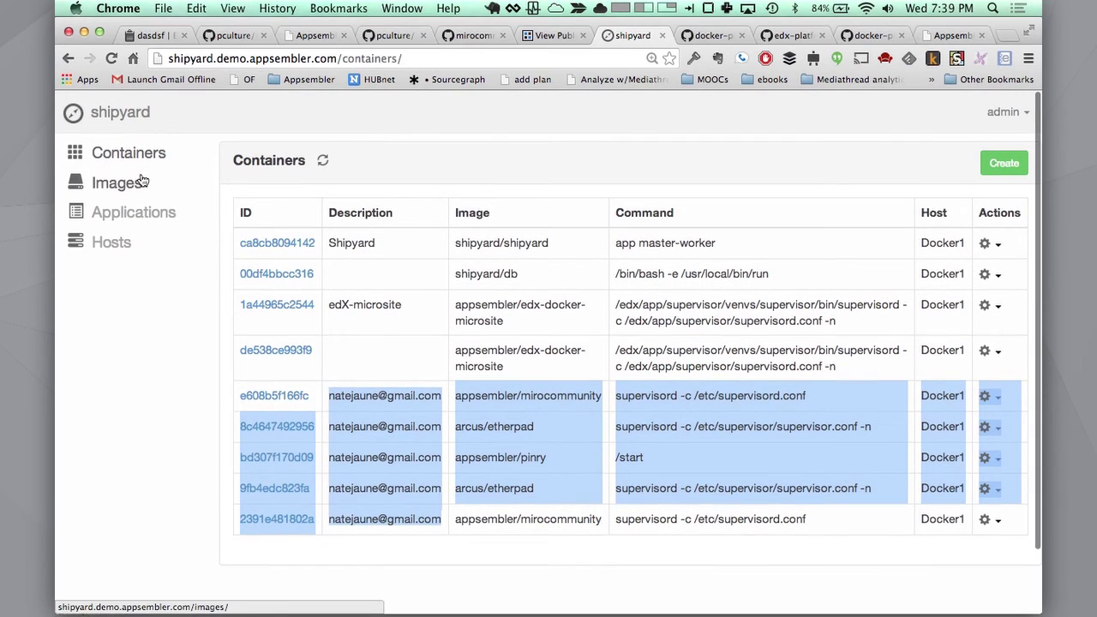
- Look through the Docker images stored on the Shipyard host
left_click(139, 184)
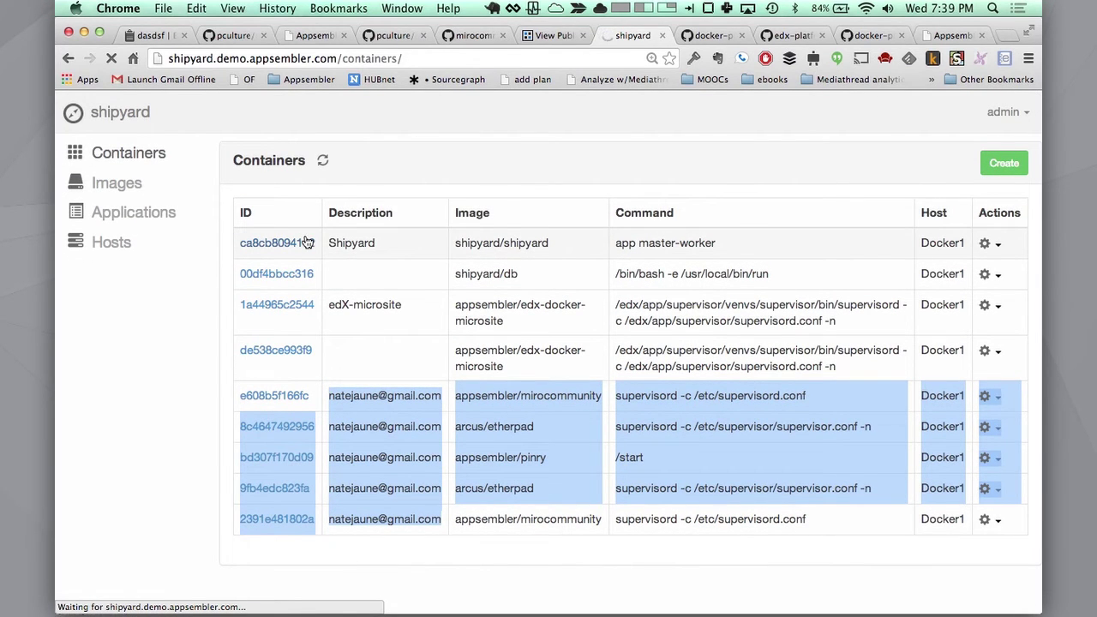
left_click(128, 185)
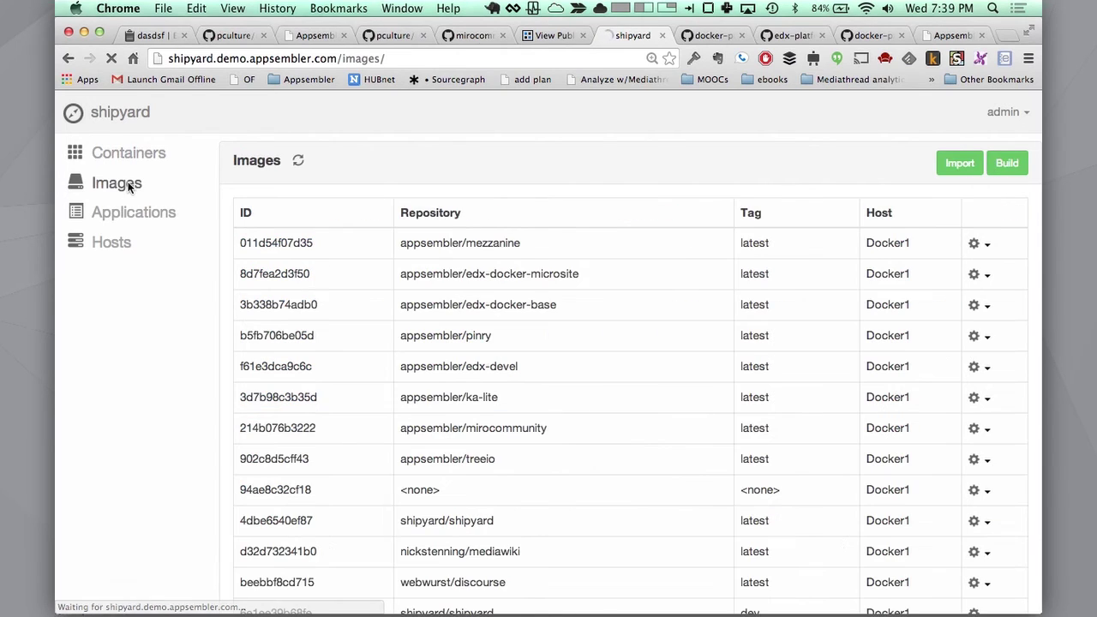
scroll(400, 412, "down", 10)
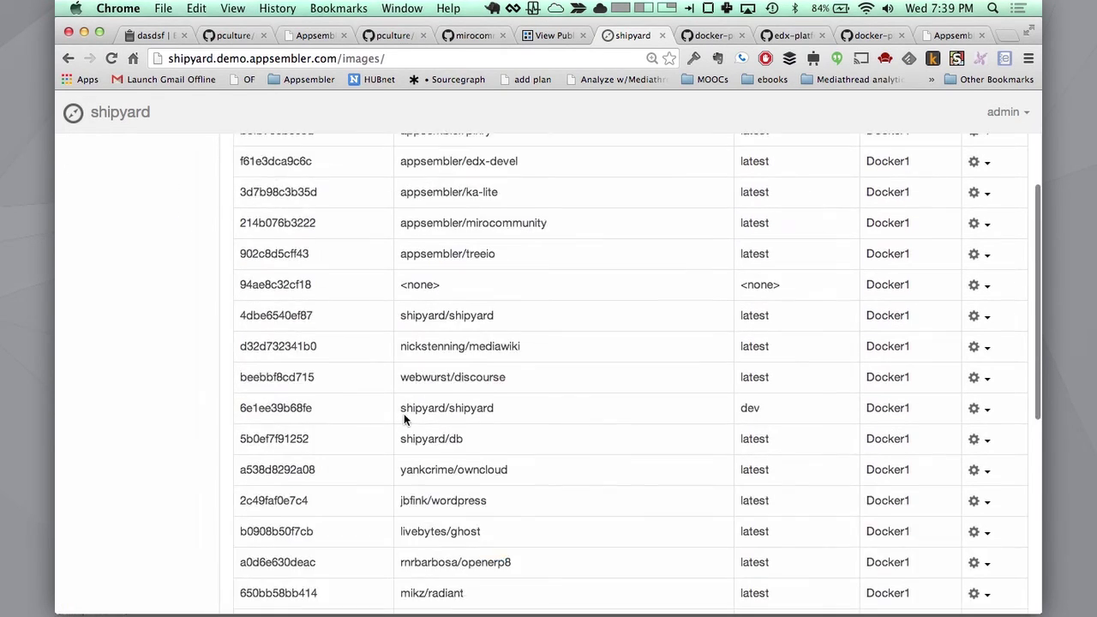
scroll(404, 418, "up", 10)
- Look through Shipyard's list of applications with their domain names and backend ports
left_click(111, 220)
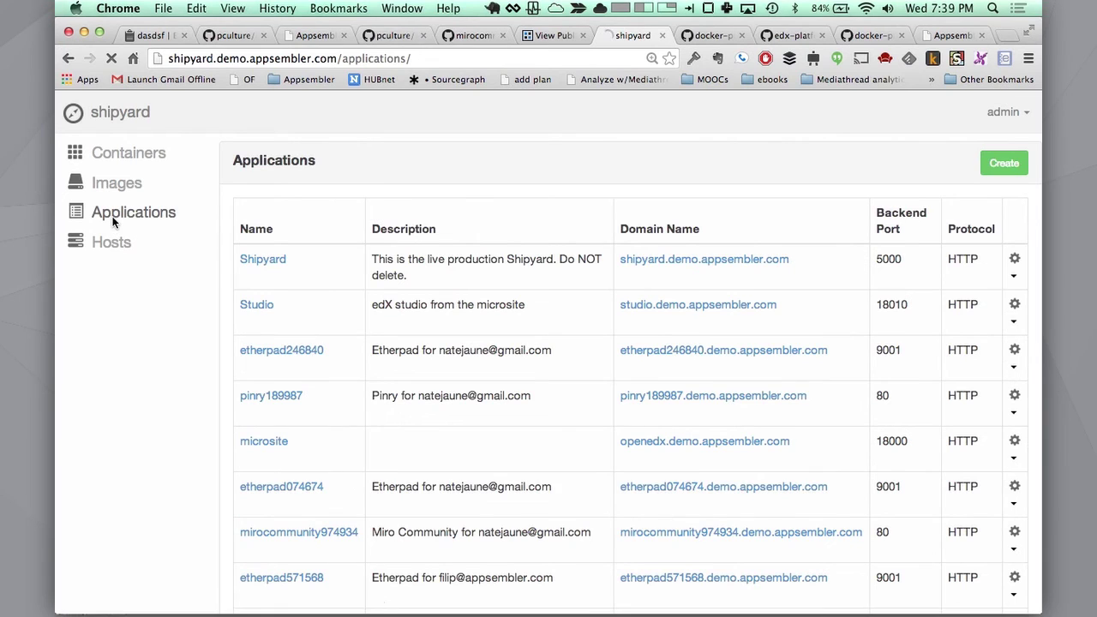
scroll(377, 280, "down", 3)
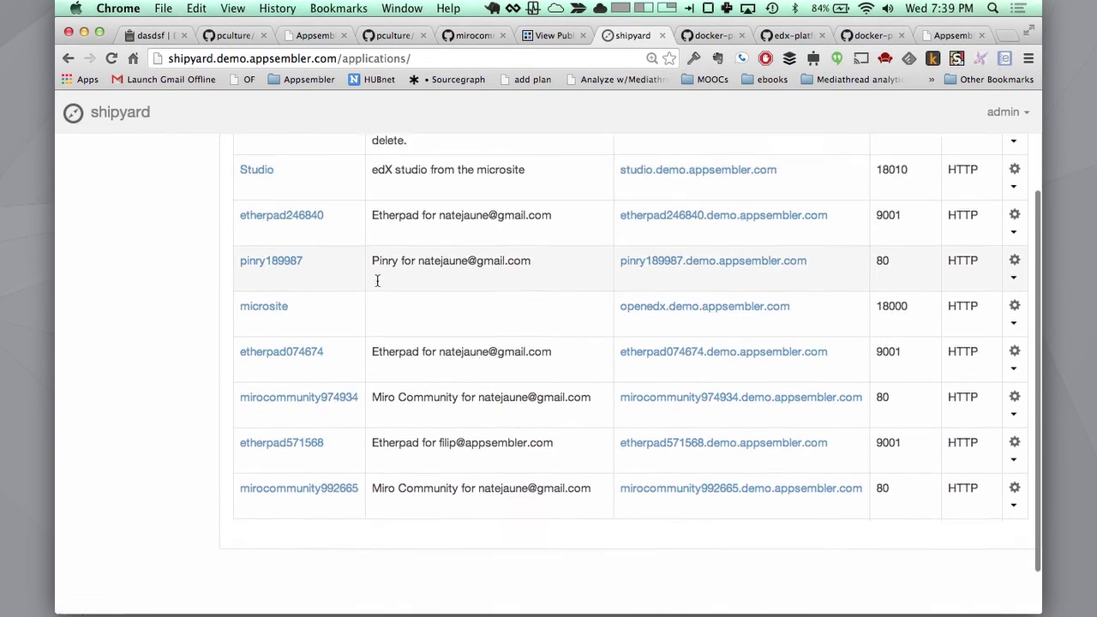
scroll(377, 280, "down", 1)
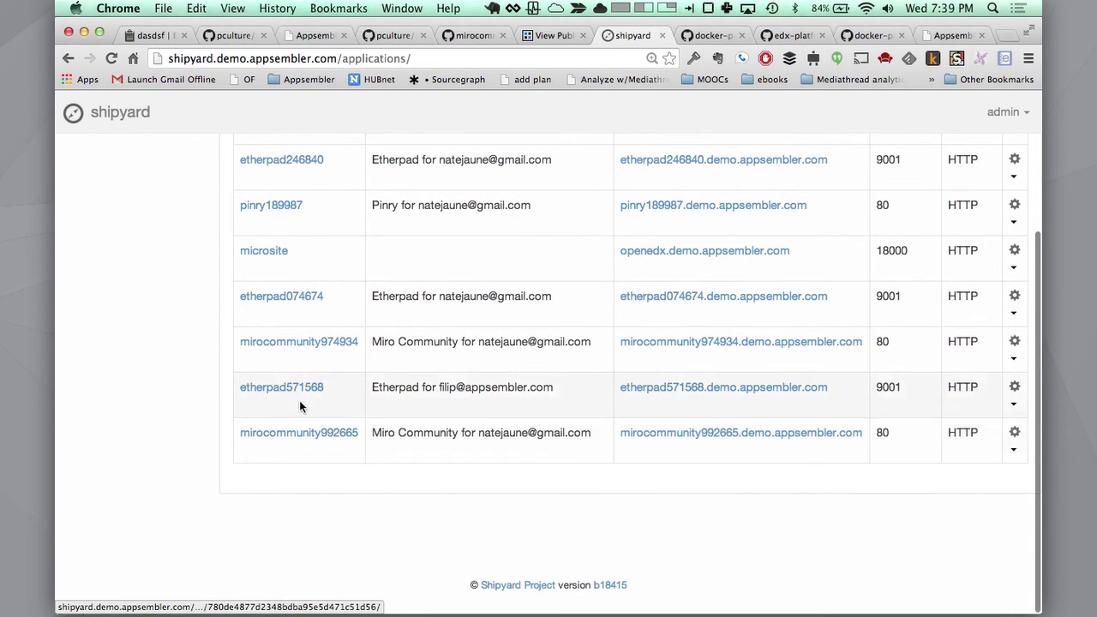
- View the details of the mirocommunity974934 application, highlighting its domain name, assigned container and backend port
left_click(294, 343)
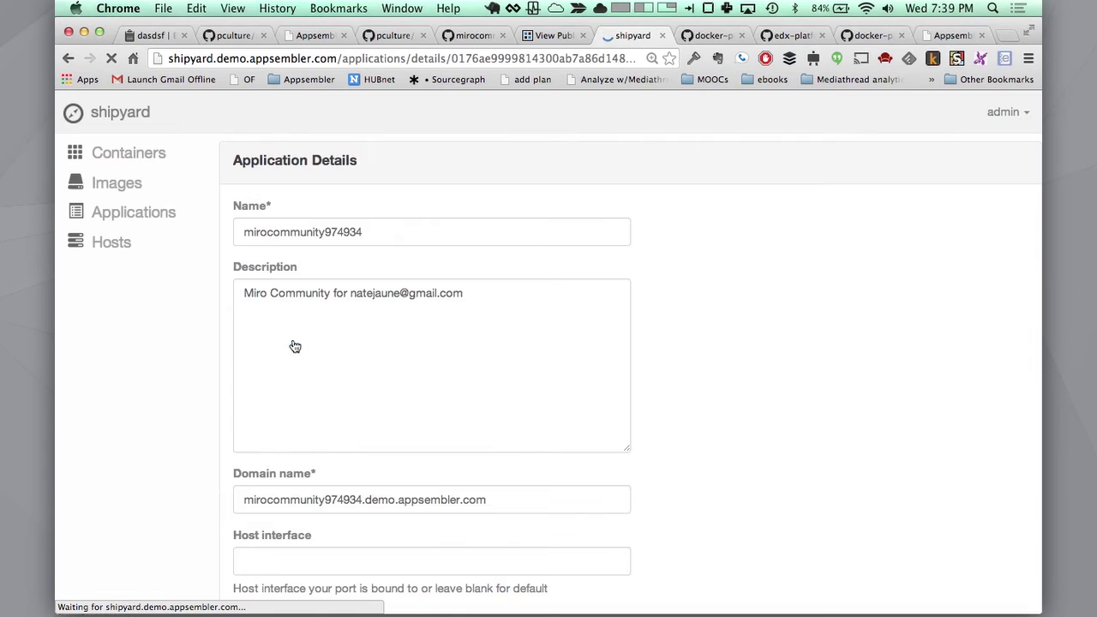
scroll(294, 343, "down", 4)
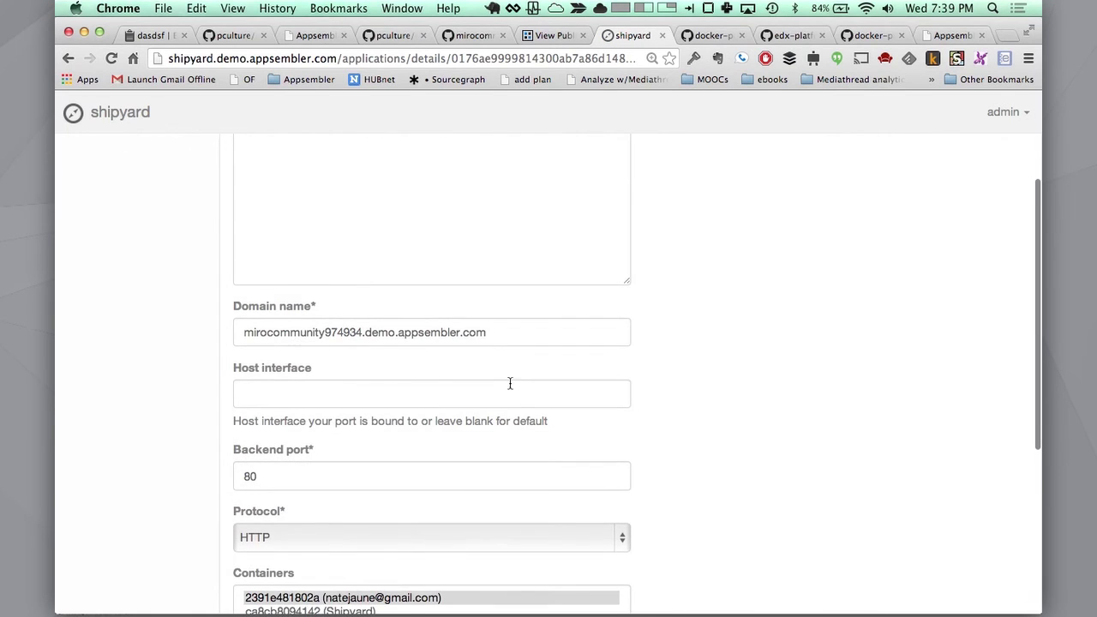
left_click_drag(519, 335, 237, 285)
scroll(237, 286, "down", 1)
scroll(237, 285, "down", 3)
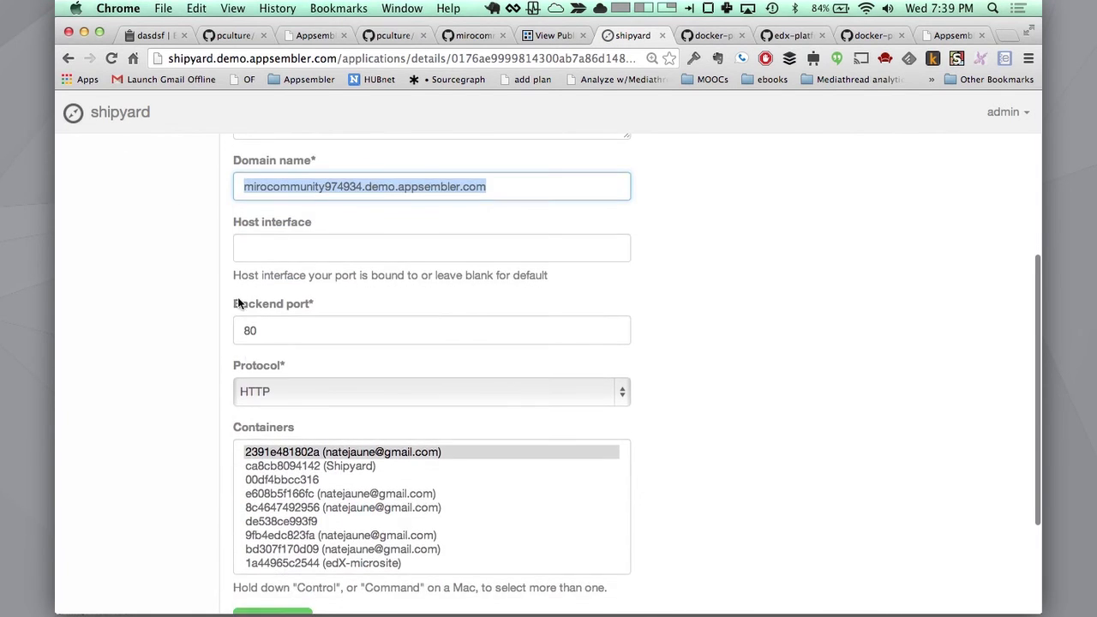
left_click(328, 454)
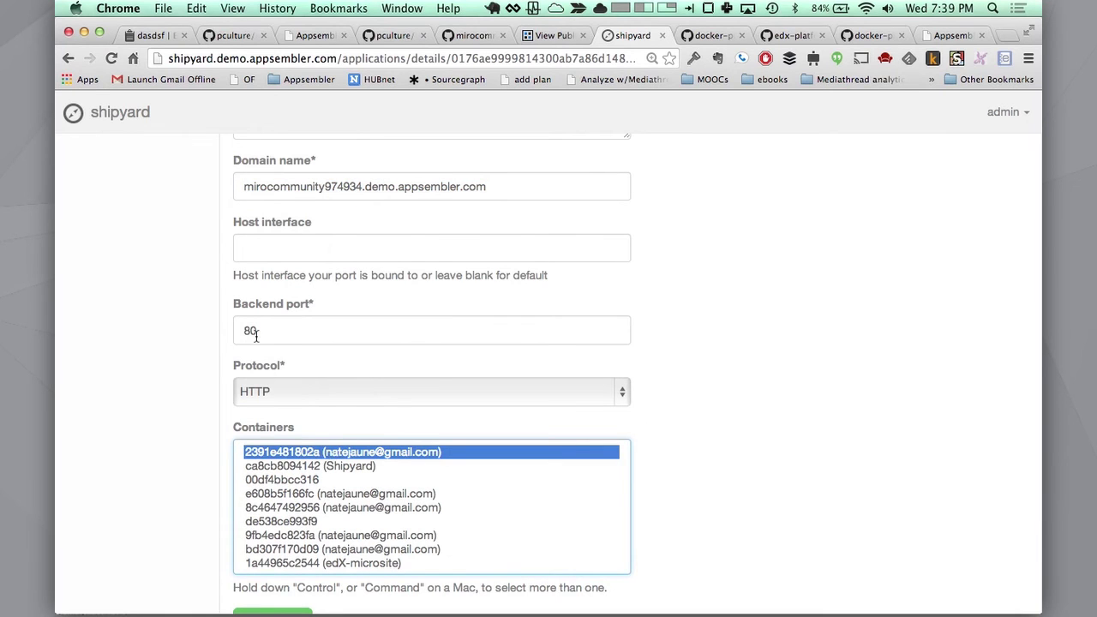
left_click_drag(257, 334, 227, 333)
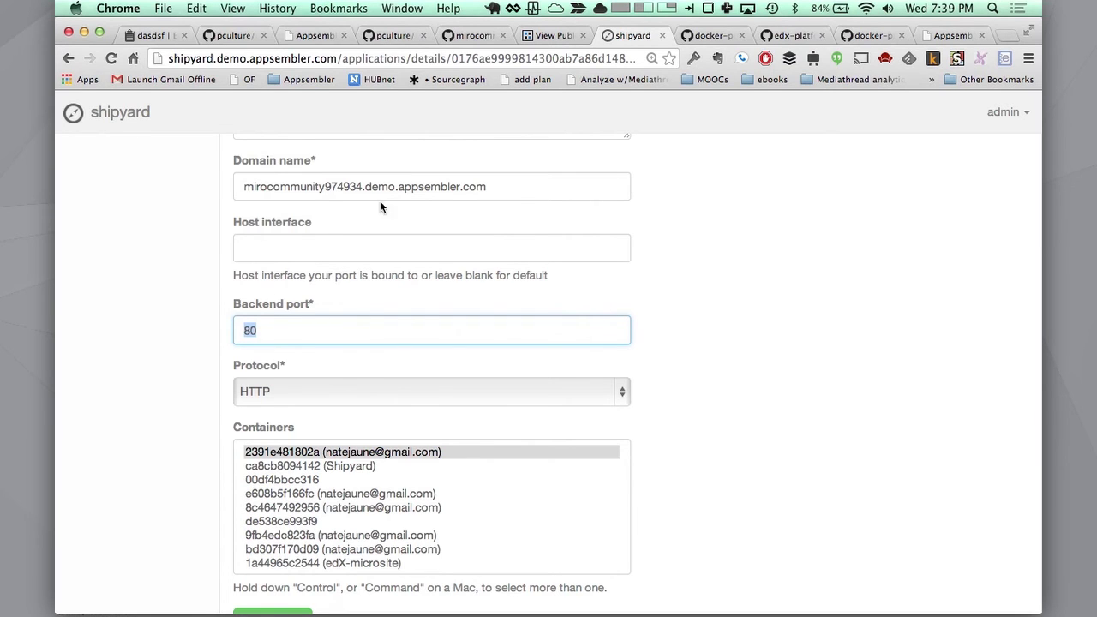
- Reload the Miro Community launcher page and open its options for embedding the launch button on a website
left_click(300, 35)
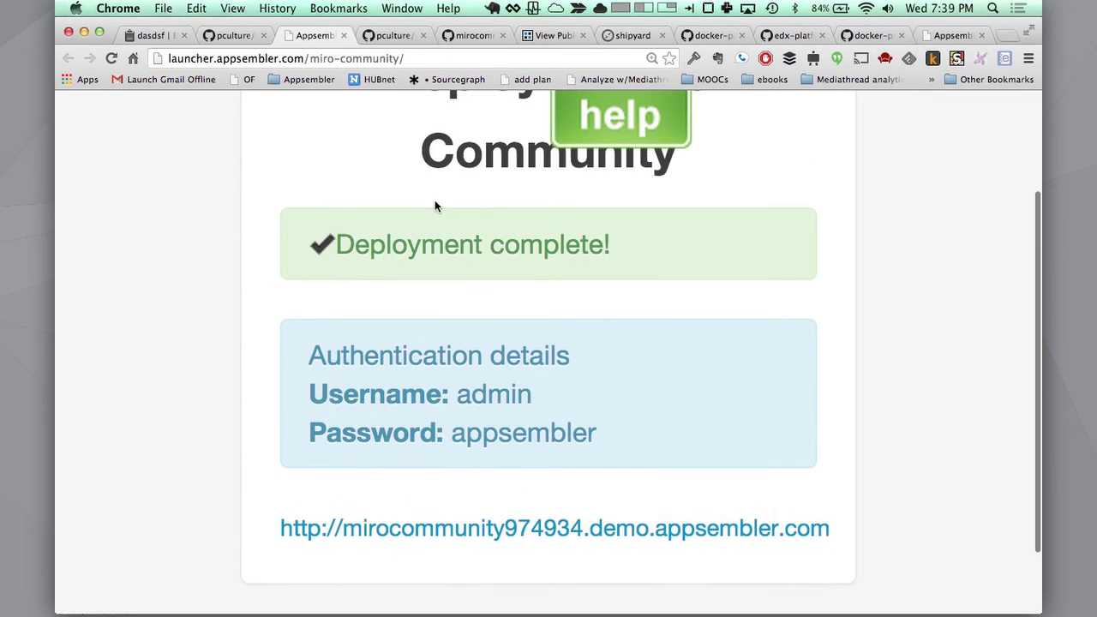
key("super+r")
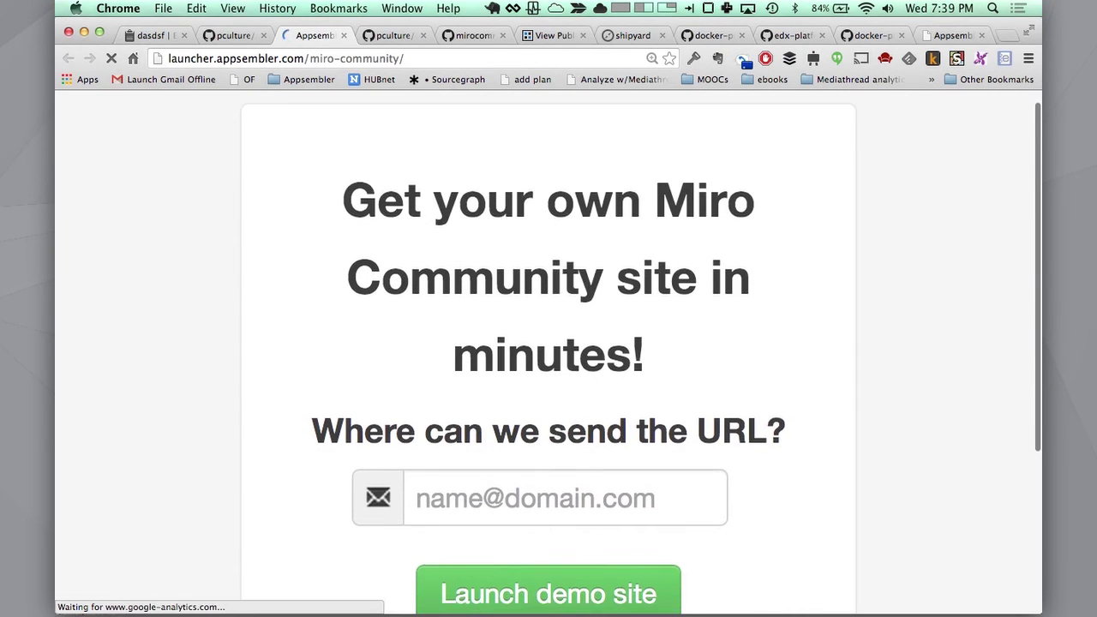
scroll(489, 355, "down", 5)
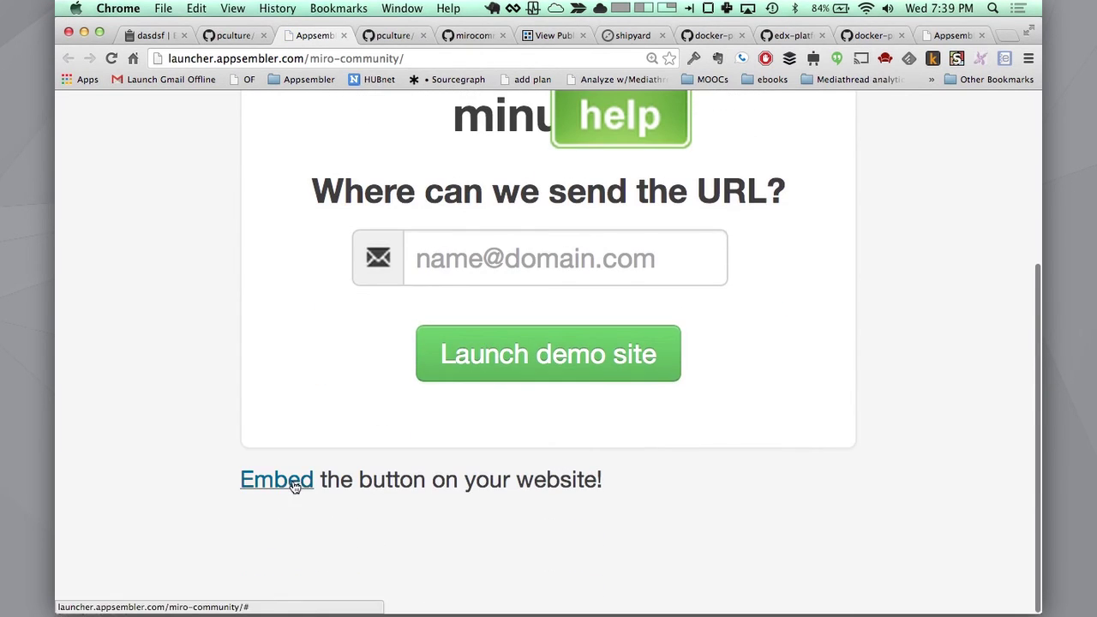
left_click(294, 485)
- Generate the embed code for the medium orange "Launch demo site" button and select its image URL
scroll(293, 488, "down", 10)
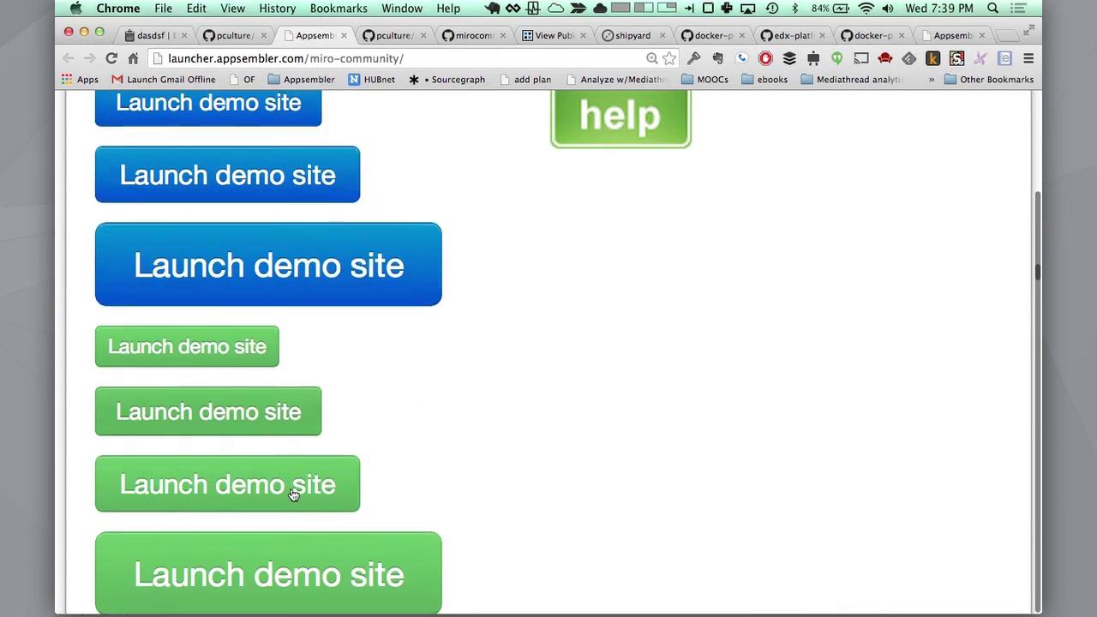
scroll(294, 495, "down", 4)
key("super+minus")
key("super+minus")
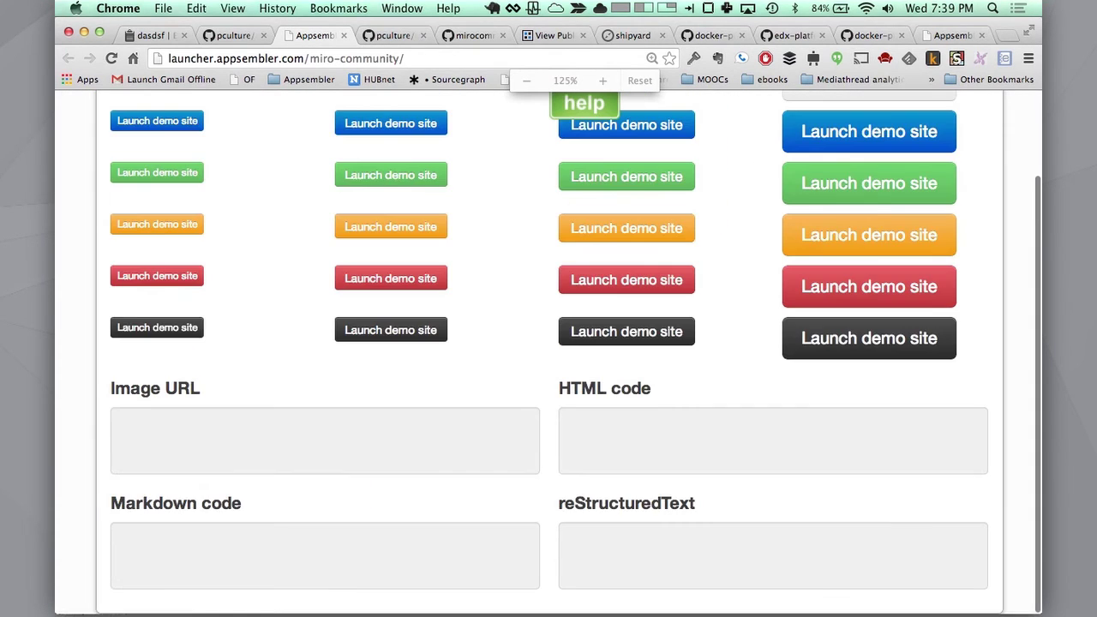
key("super+minus")
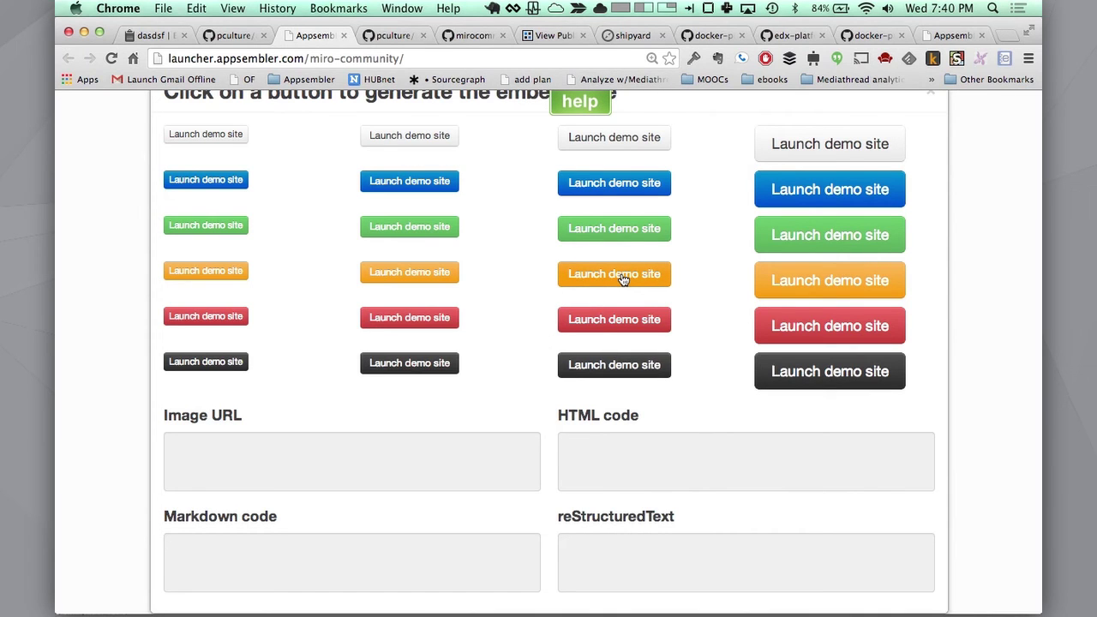
left_click(623, 280)
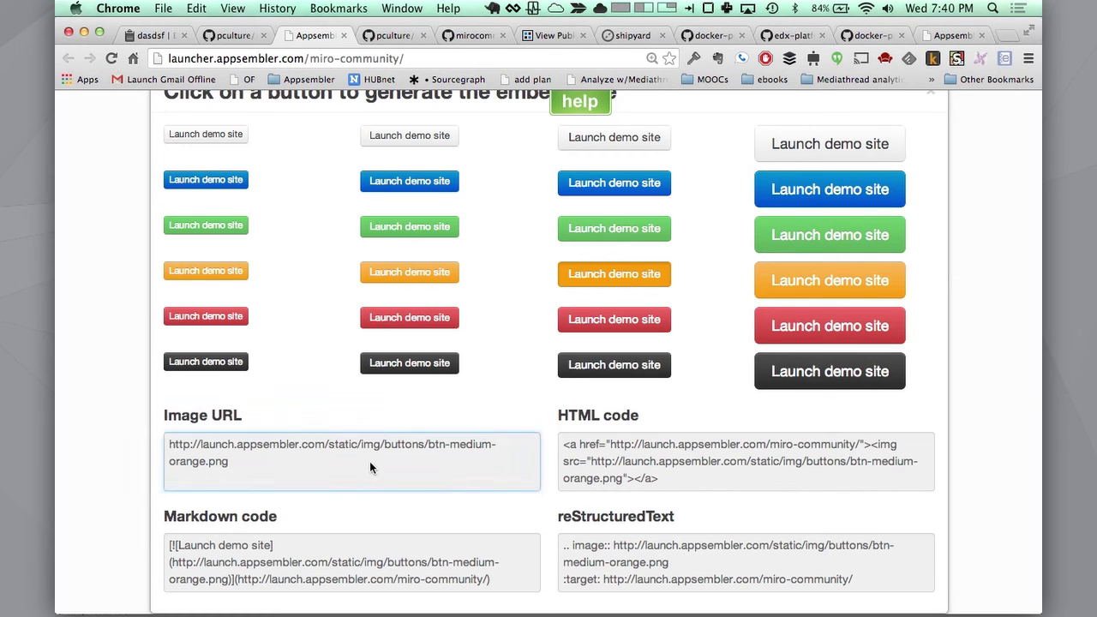
left_click_drag(370, 461, 175, 406)
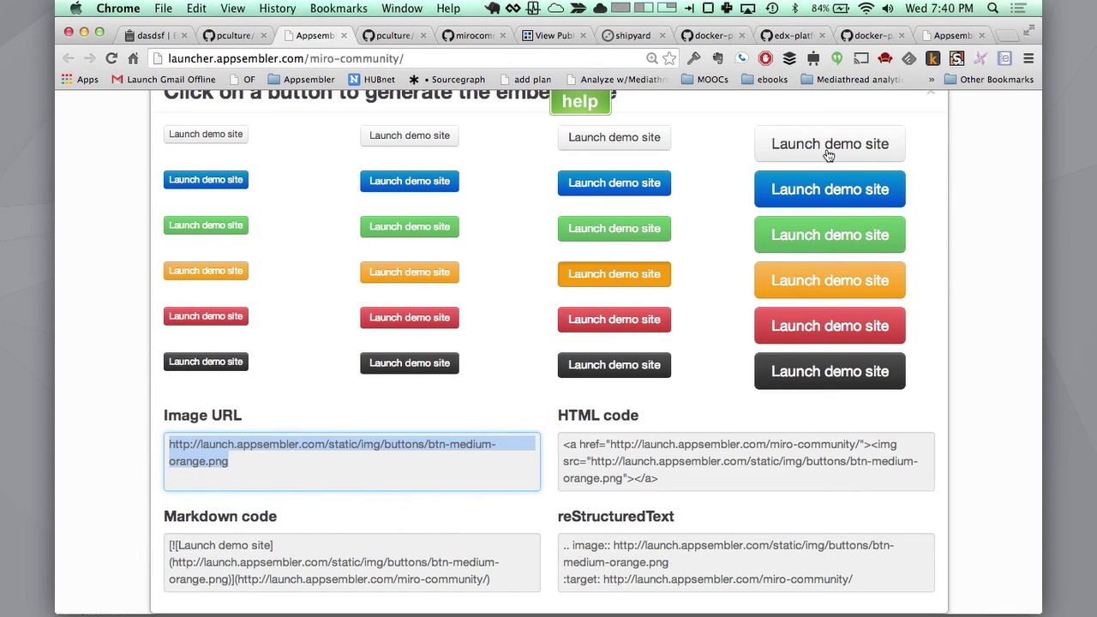
- Switch to the Keynote presentation and start the slideshow from the Docker.io slide
key("super+Tab")
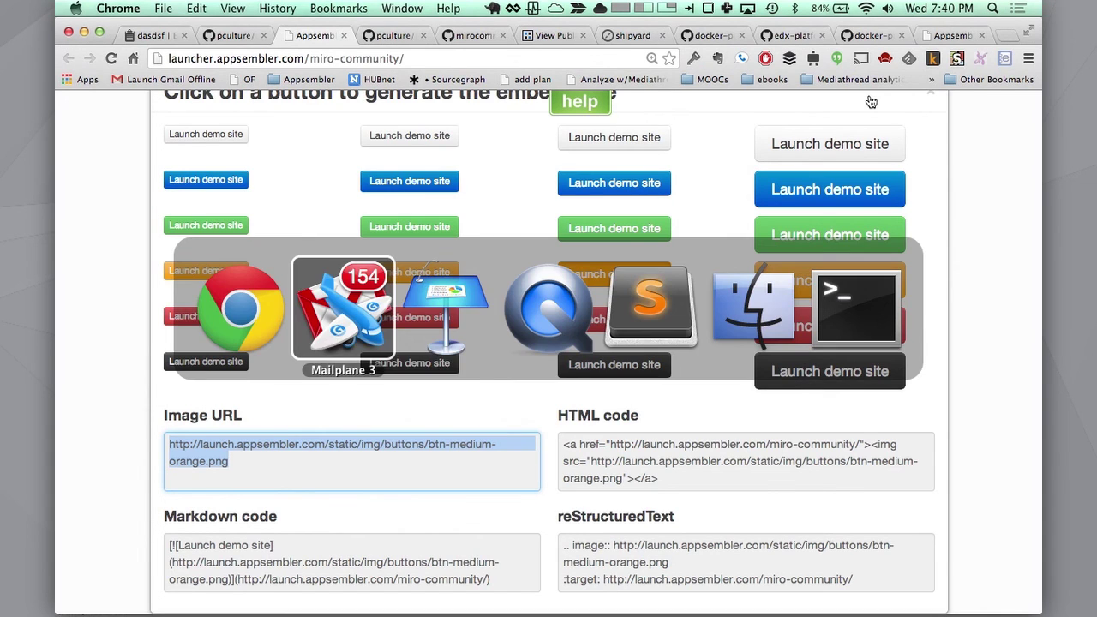
key("super+Tab")
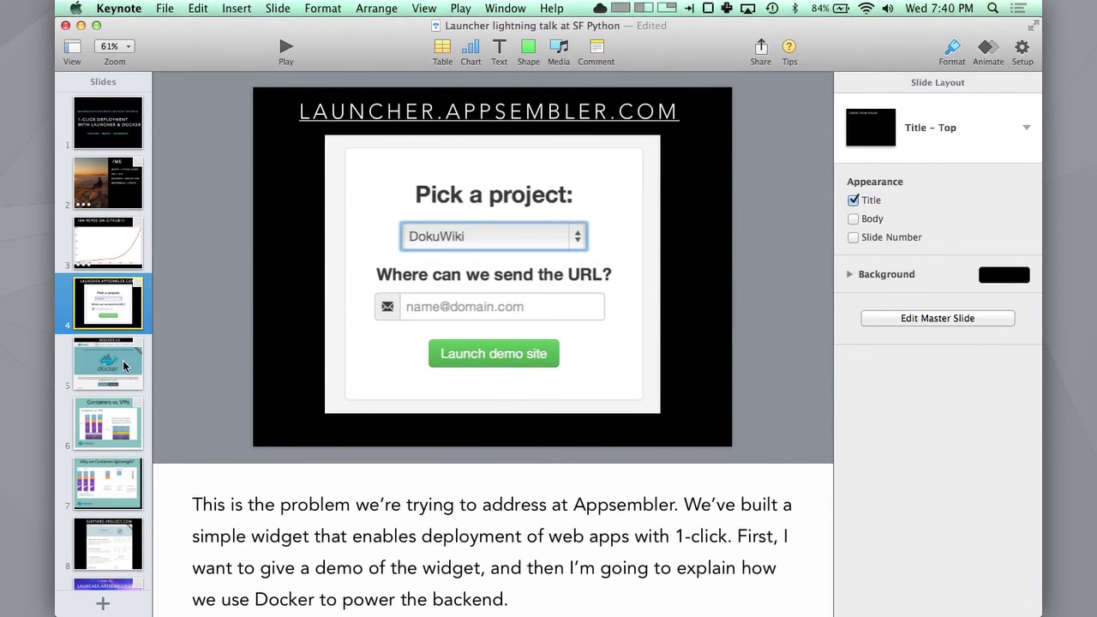
left_click(125, 366)
left_click(285, 48)
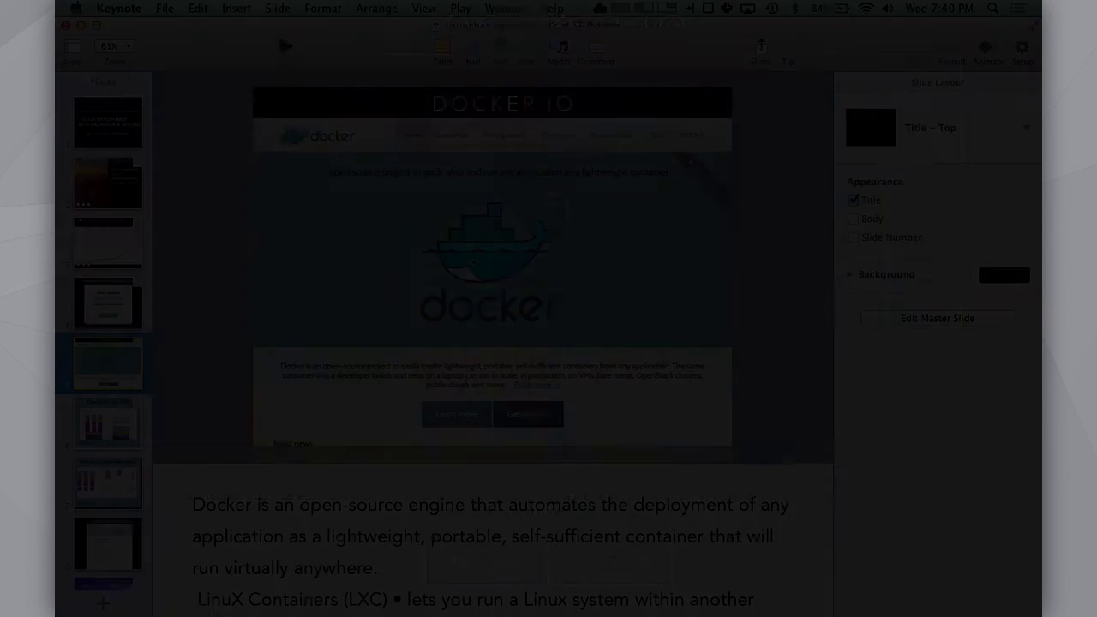